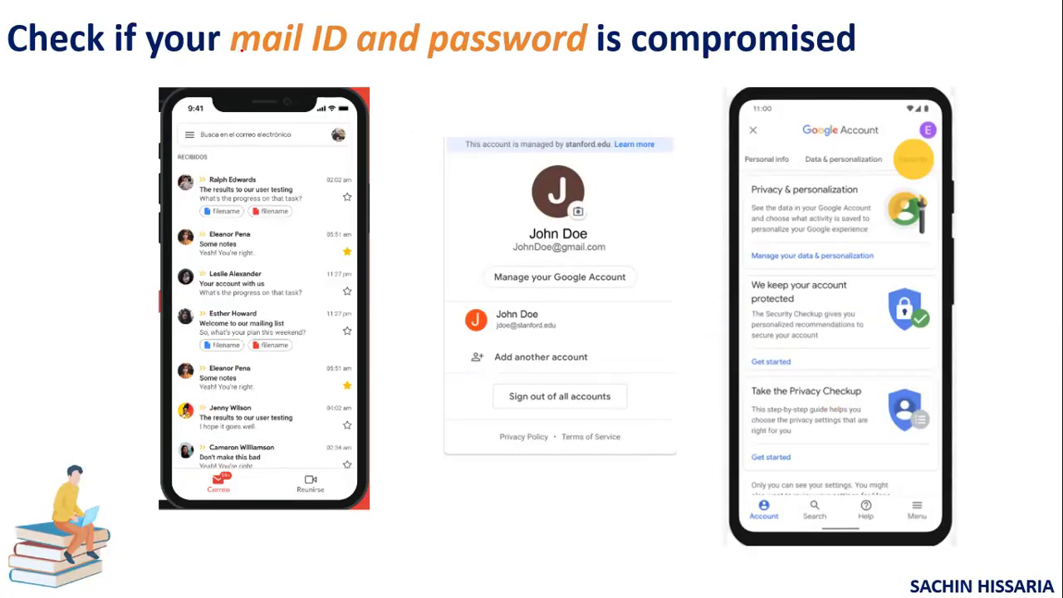
Step: Underline 'mail ID and password' in the slide title with red ink
{"action": "mouse_move", "coordinate": [241, 52]}
{"action": "left_mouse_down"}
{"action": "mouse_move", "coordinate": [316, 62]}
{"action": "mouse_move", "coordinate": [613, 62]}
{"action": "left_mouse_up"}
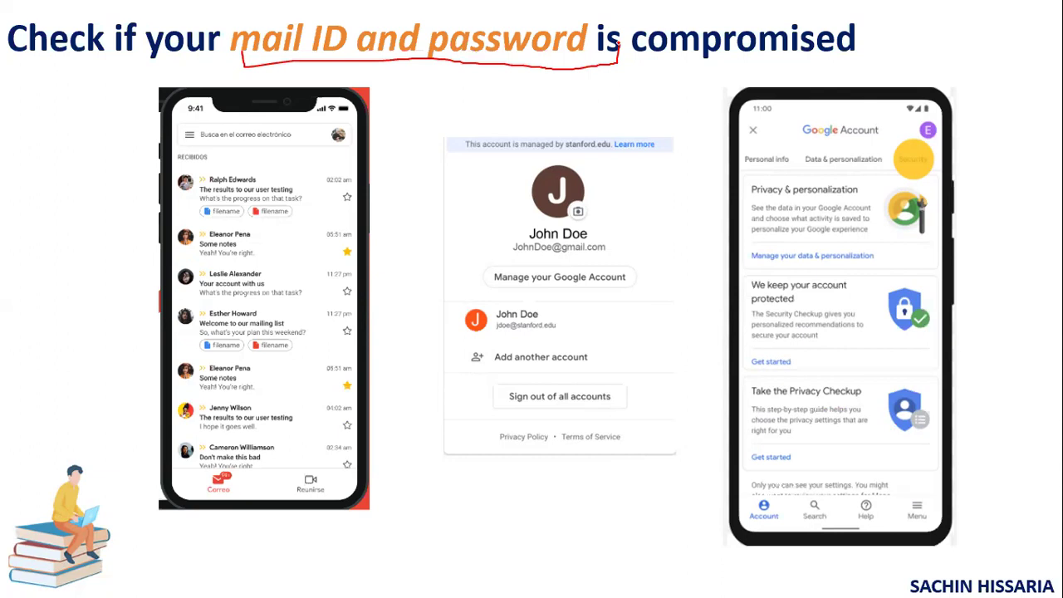
{"action": "key", "text": "alt+Tab"}
{"action": "key", "text": "alt+Tab"}
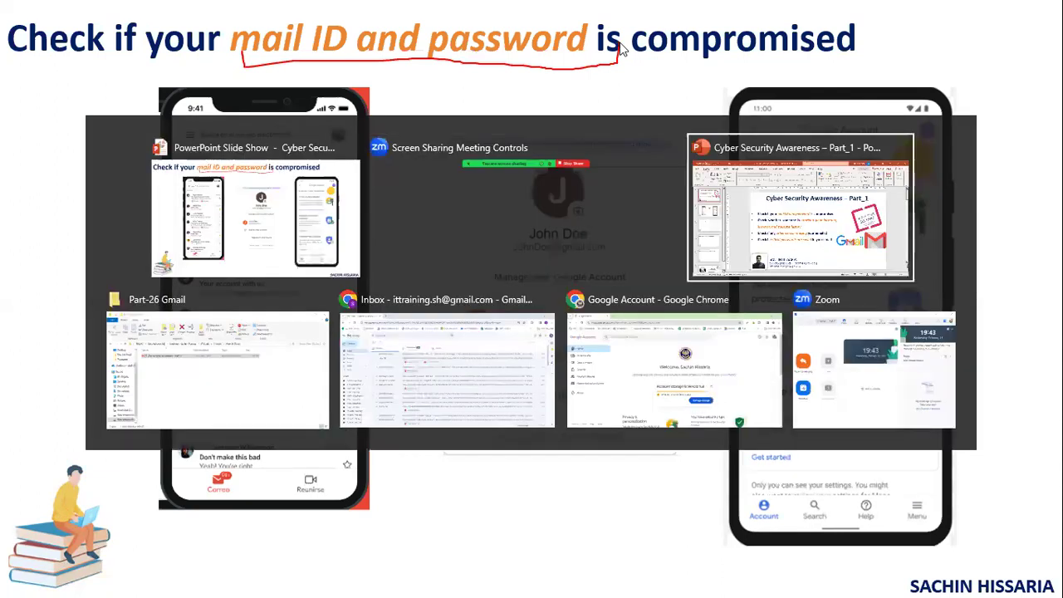
Step: Open Manage your Google Account from the Gmail avatar menu, then return to the slideshow
{"action": "key", "text": "alt+Tab"}
{"action": "key", "text": "alt+Tab"}
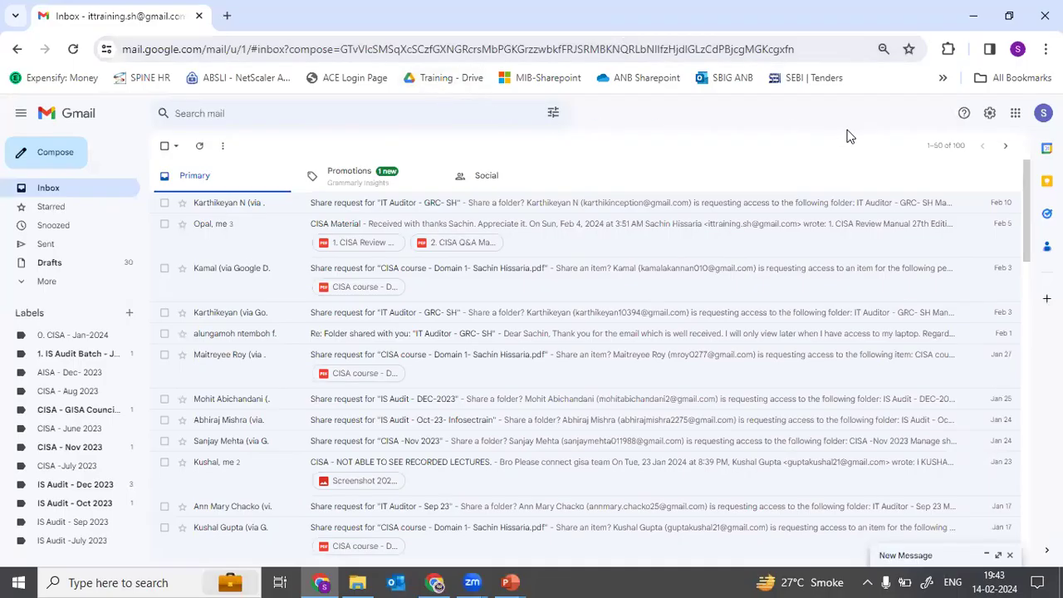
{"action": "scroll", "coordinate": [851, 136], "scroll_direction": "up", "scroll_amount": 7}
{"action": "scroll", "coordinate": [850, 137], "scroll_direction": "down", "scroll_amount": 3}
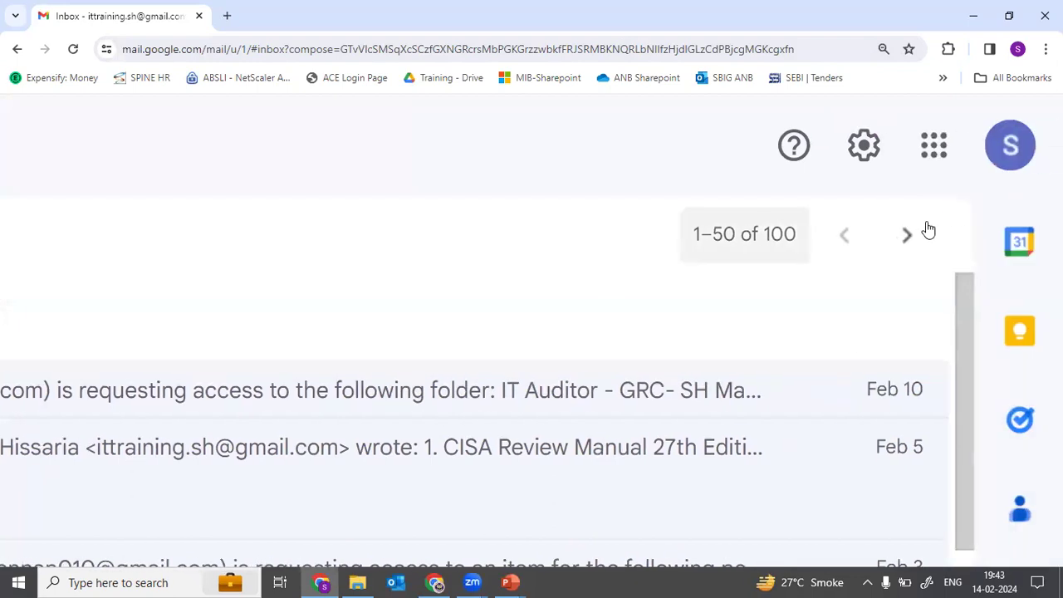
{"action": "left_click", "coordinate": [1014, 158]}
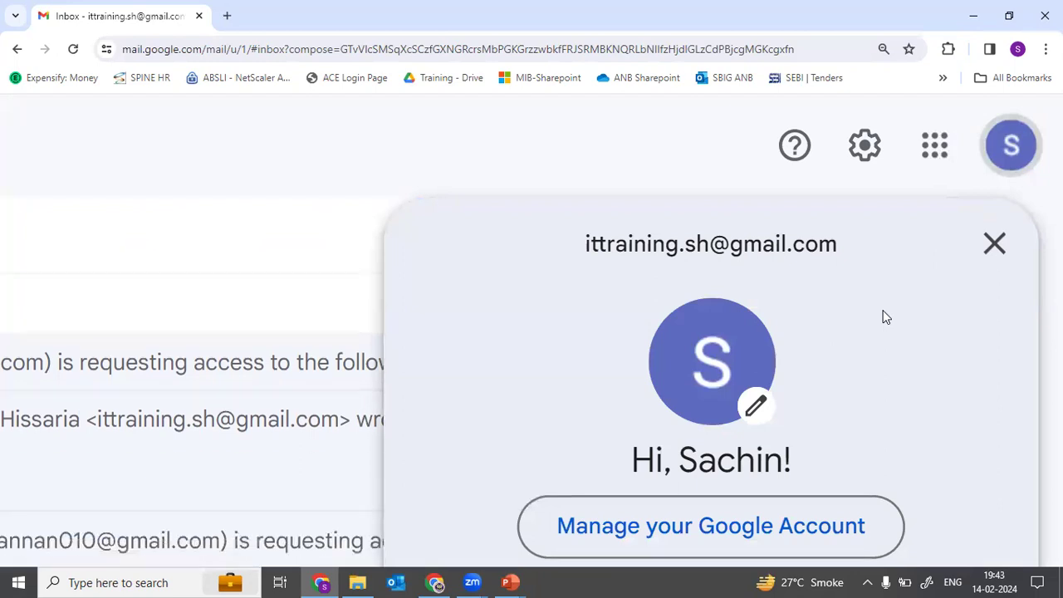
{"action": "key", "text": "ctrl+minus"}
{"action": "key", "text": "ctrl+minus"}
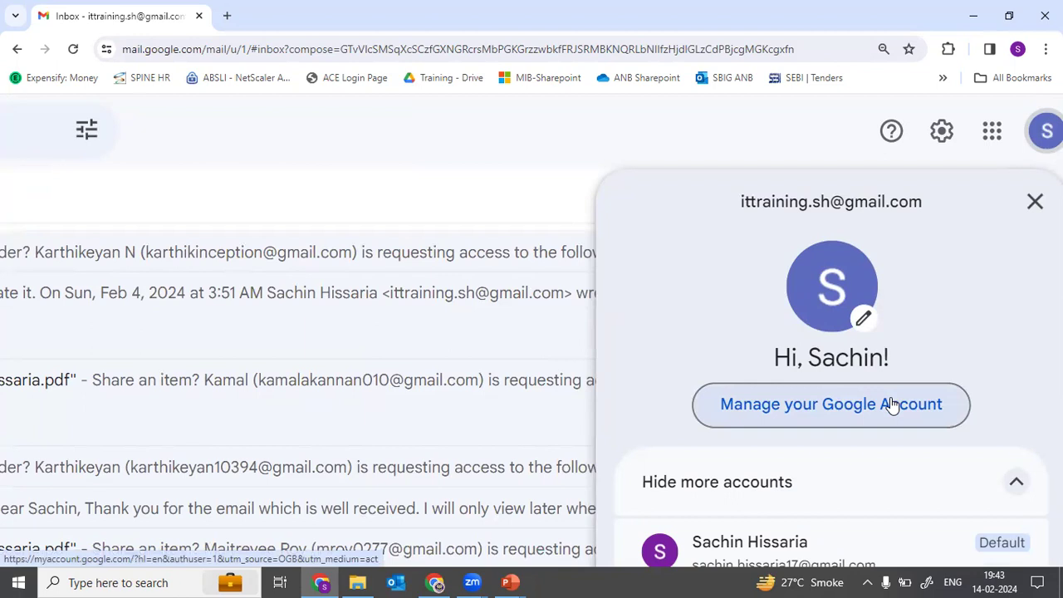
{"action": "left_click", "coordinate": [890, 404]}
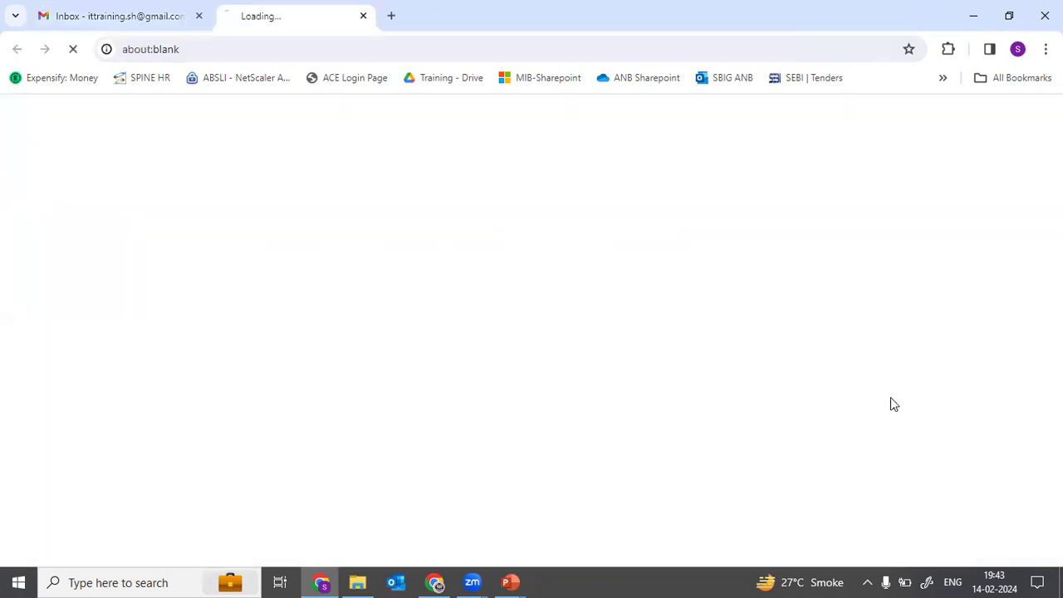
{"action": "key", "text": "alt+Tab"}
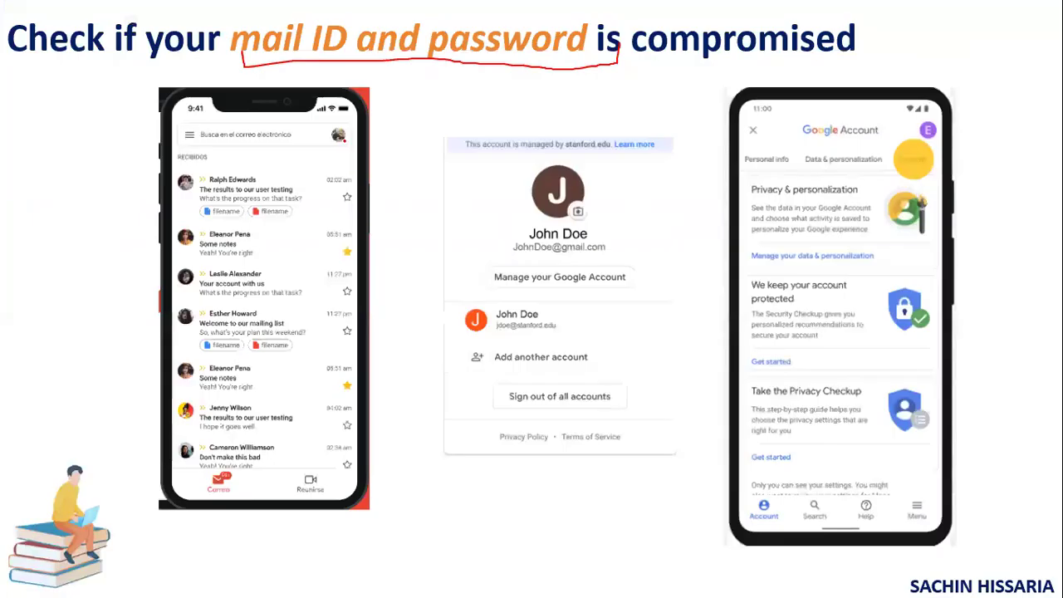
Step: Circle the profile picture and the Manage your Google Account button in red ink
{"action": "mouse_move", "coordinate": [345, 121]}
{"action": "left_mouse_down"}
{"action": "mouse_move", "coordinate": [314, 130]}
{"action": "mouse_move", "coordinate": [352, 150]}
{"action": "mouse_move", "coordinate": [336, 122]}
{"action": "left_mouse_up"}
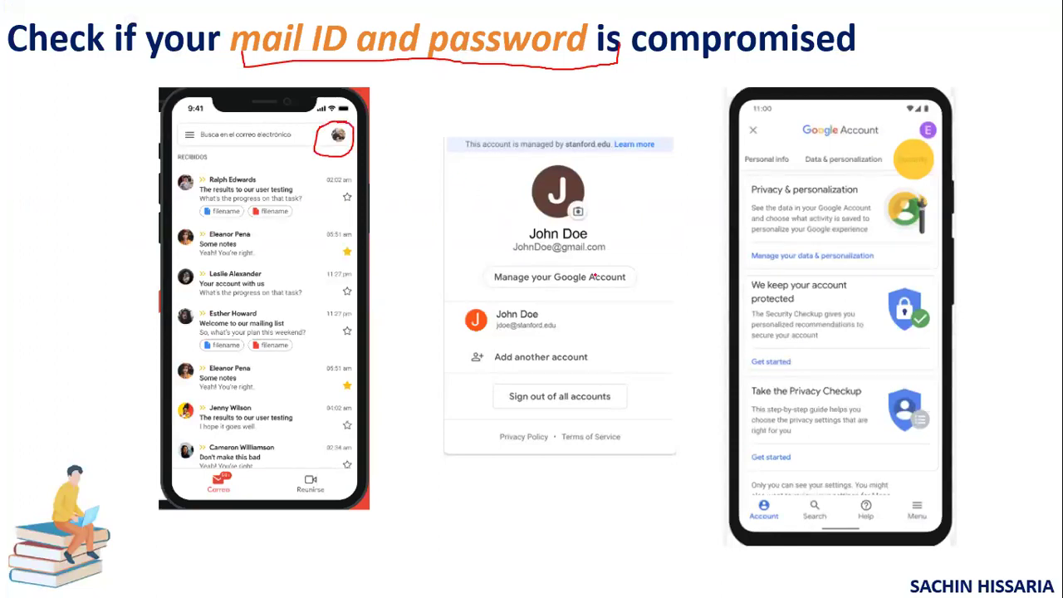
{"action": "mouse_move", "coordinate": [618, 262]}
{"action": "left_mouse_down"}
{"action": "mouse_move", "coordinate": [523, 248]}
{"action": "mouse_move", "coordinate": [480, 260]}
{"action": "mouse_move", "coordinate": [545, 304]}
{"action": "mouse_move", "coordinate": [623, 301]}
{"action": "mouse_move", "coordinate": [615, 254]}
{"action": "left_mouse_up"}
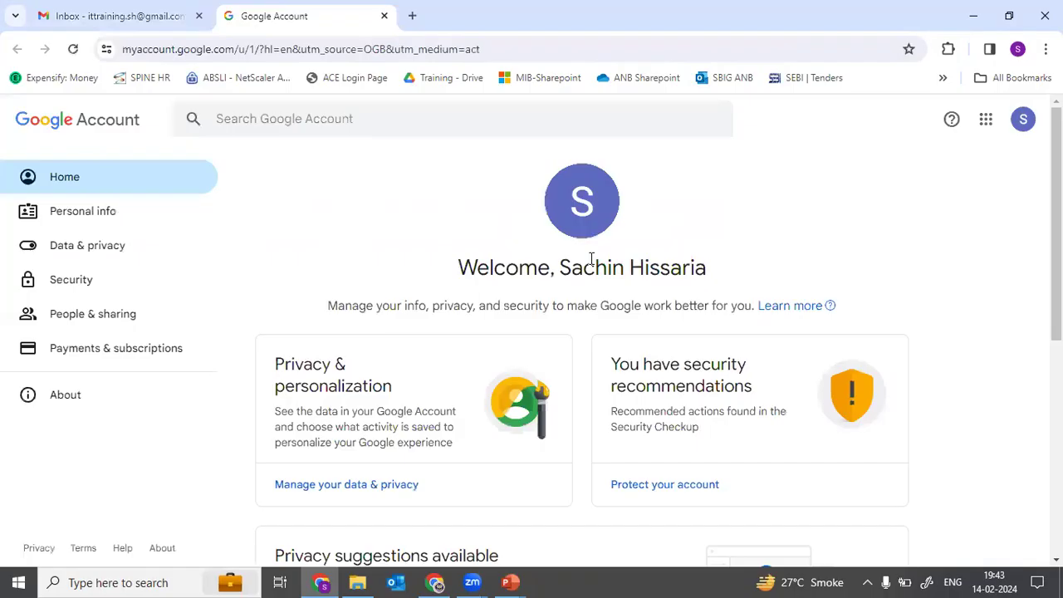
{"action": "key", "text": "alt+Tab"}
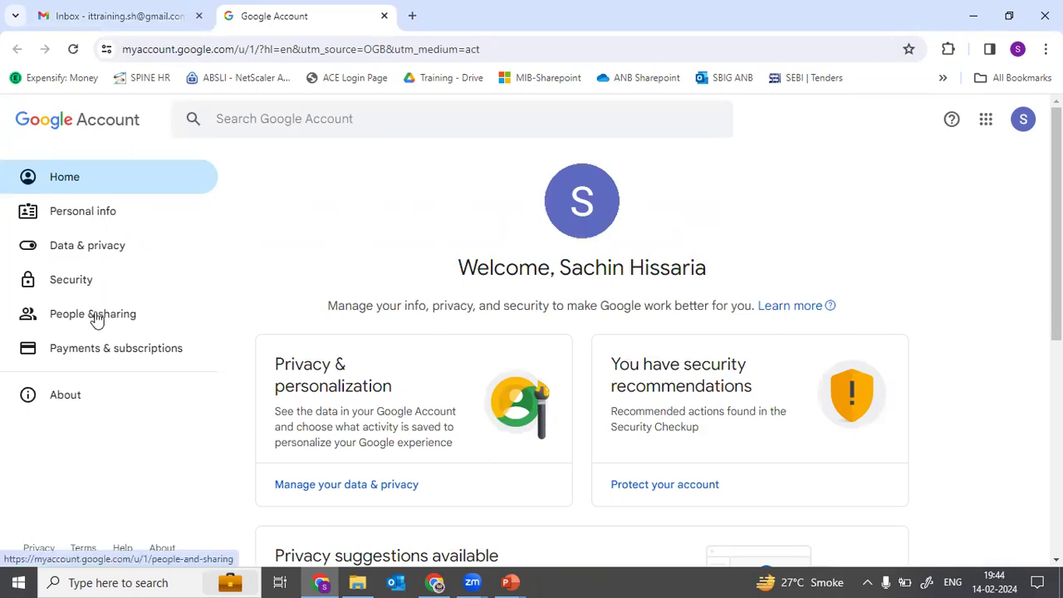
Step: Underline the tabs in the right phone mockup with red ink
{"action": "key", "text": "alt+Tab"}
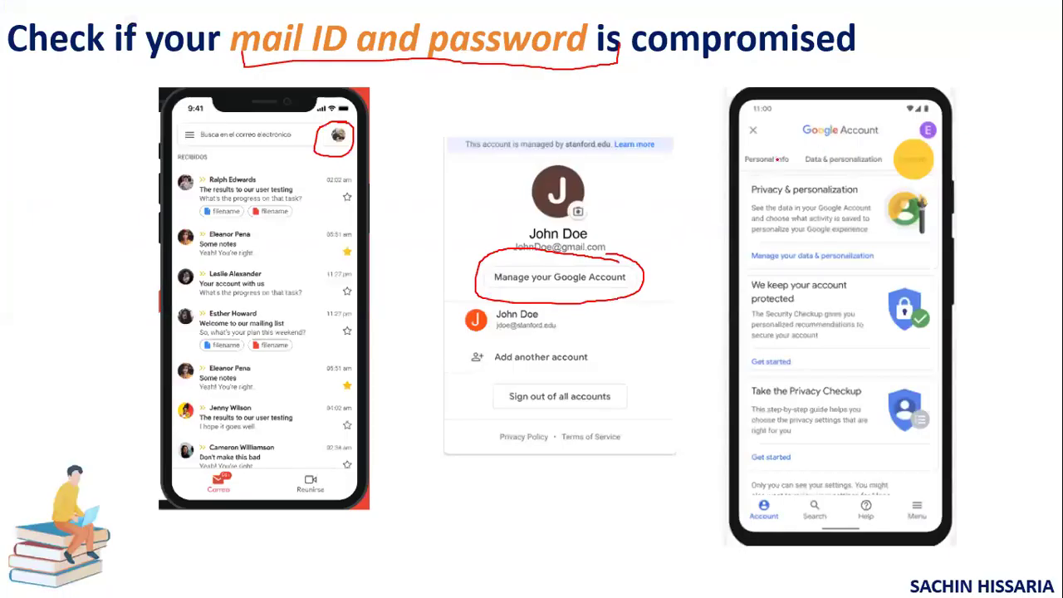
{"action": "left_click_drag", "start_coordinate": [755, 165], "coordinate": [943, 166]}
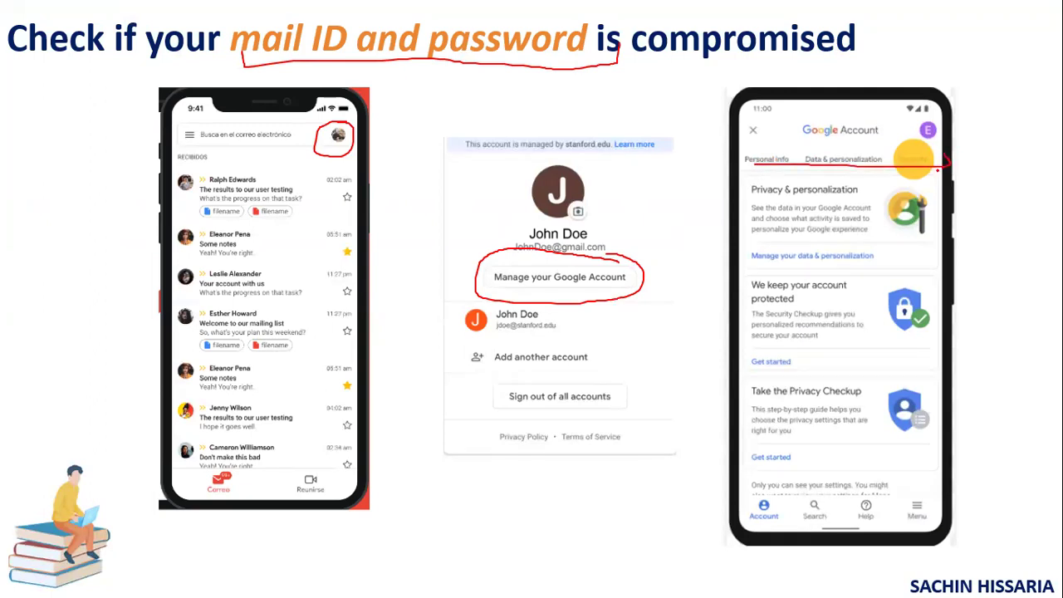
{"action": "key", "text": "alt+Tab"}
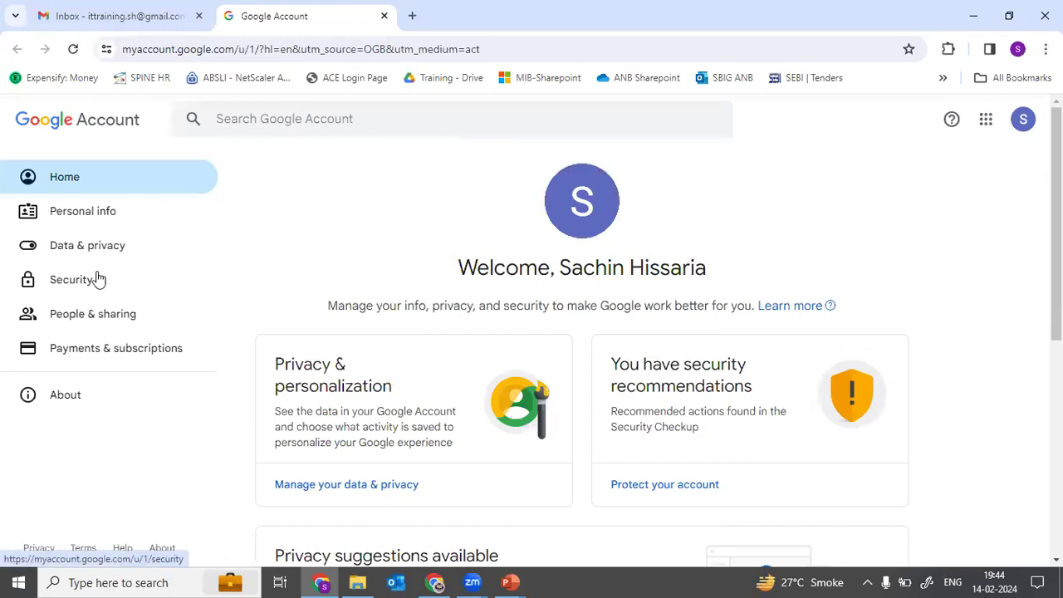
Step: From Security settings, open Google One's 'See if your email address is on the dark web' scan
{"action": "left_click", "coordinate": [95, 279]}
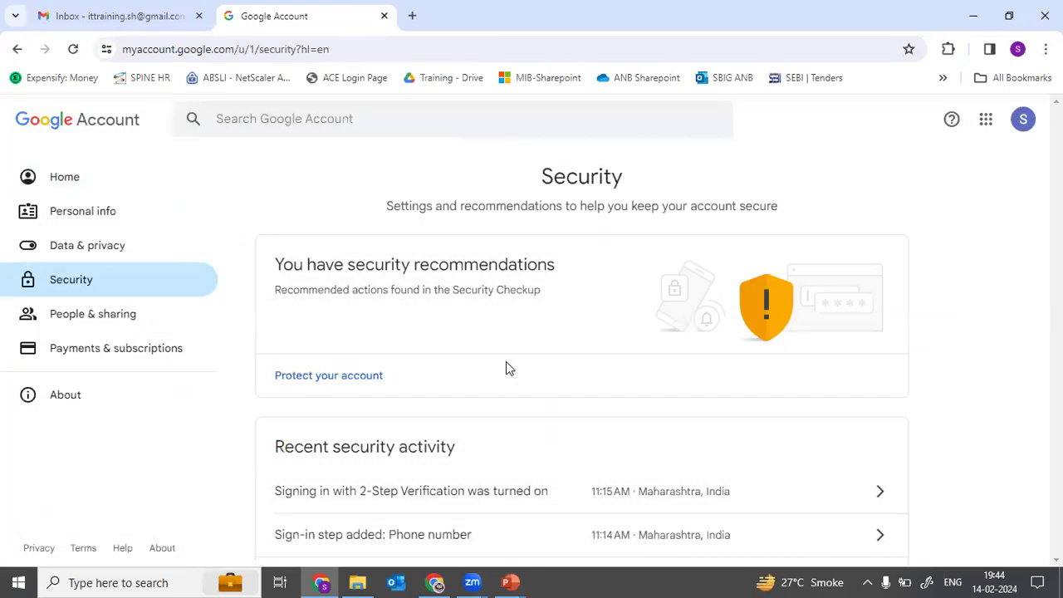
{"action": "scroll", "coordinate": [523, 430], "scroll_direction": "down", "scroll_amount": 20}
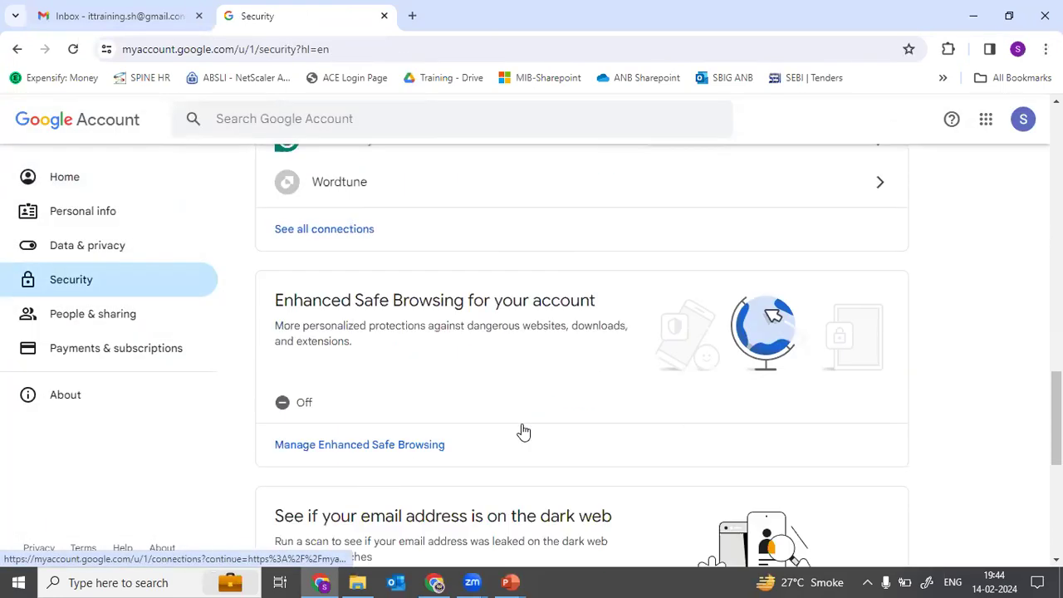
{"action": "scroll", "coordinate": [522, 430], "scroll_direction": "down", "scroll_amount": 1}
{"action": "scroll", "coordinate": [521, 432], "scroll_direction": "up", "scroll_amount": 1}
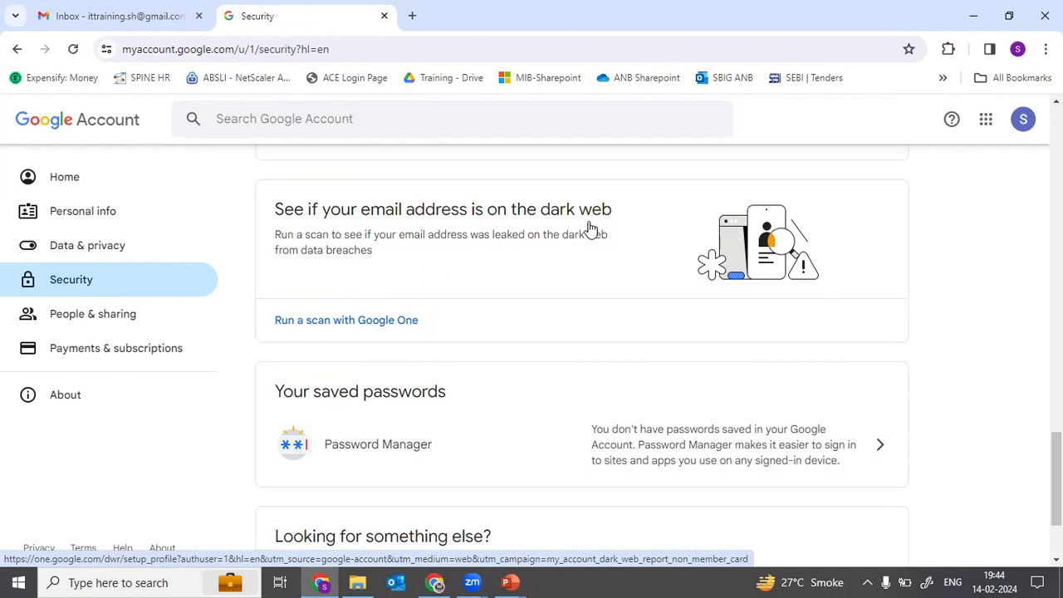
{"action": "left_click", "coordinate": [396, 319]}
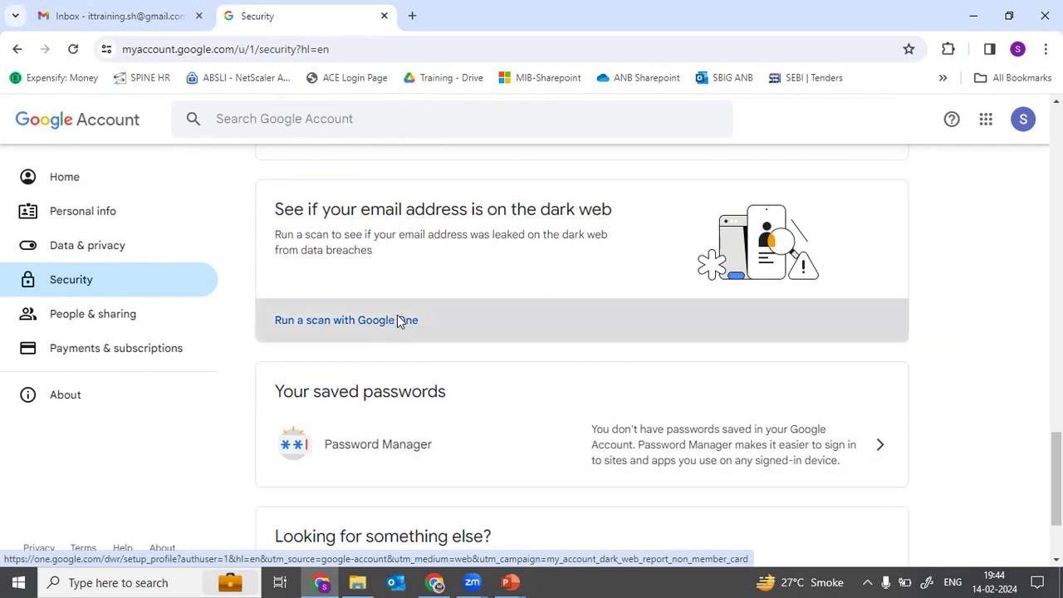
{"action": "left_click", "coordinate": [460, 323]}
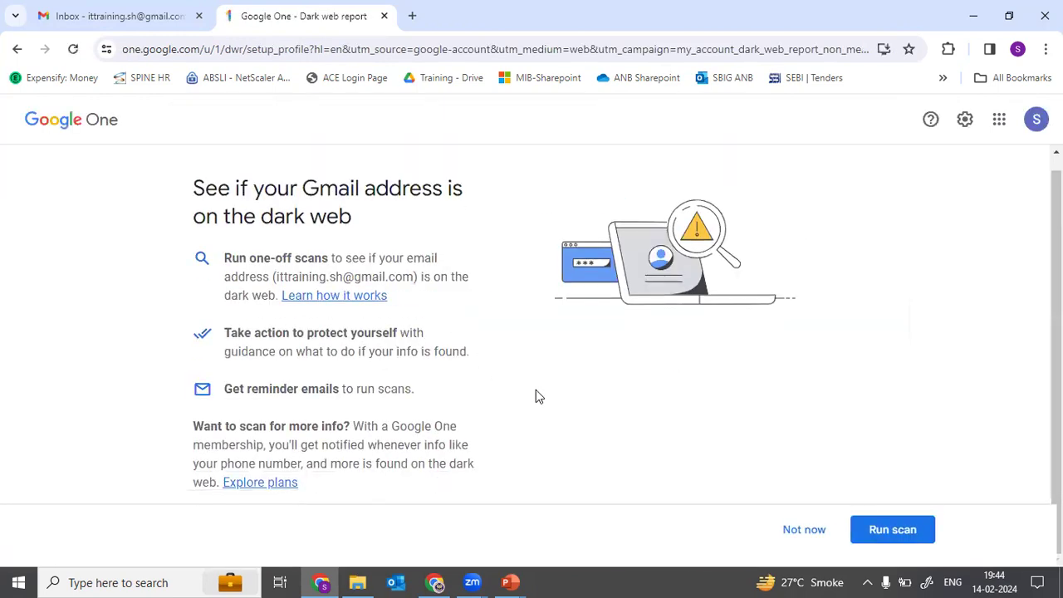
Step: Run the dark web scan, see no results, and bring up the second Google Account window
{"action": "left_click", "coordinate": [888, 534]}
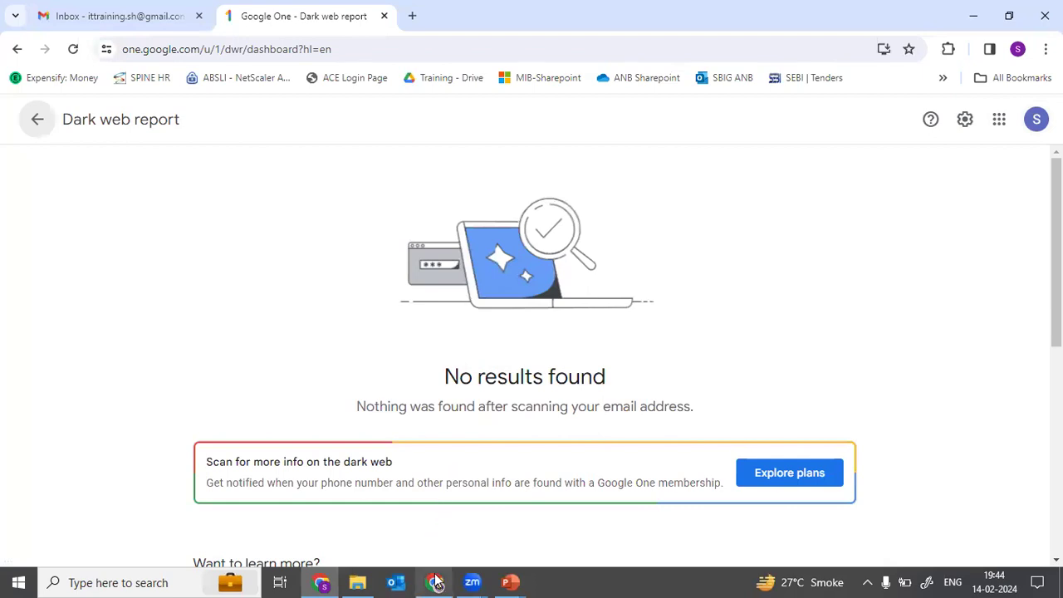
{"action": "mouse_move", "coordinate": [436, 582]}
{"action": "left_click", "coordinate": [445, 538]}
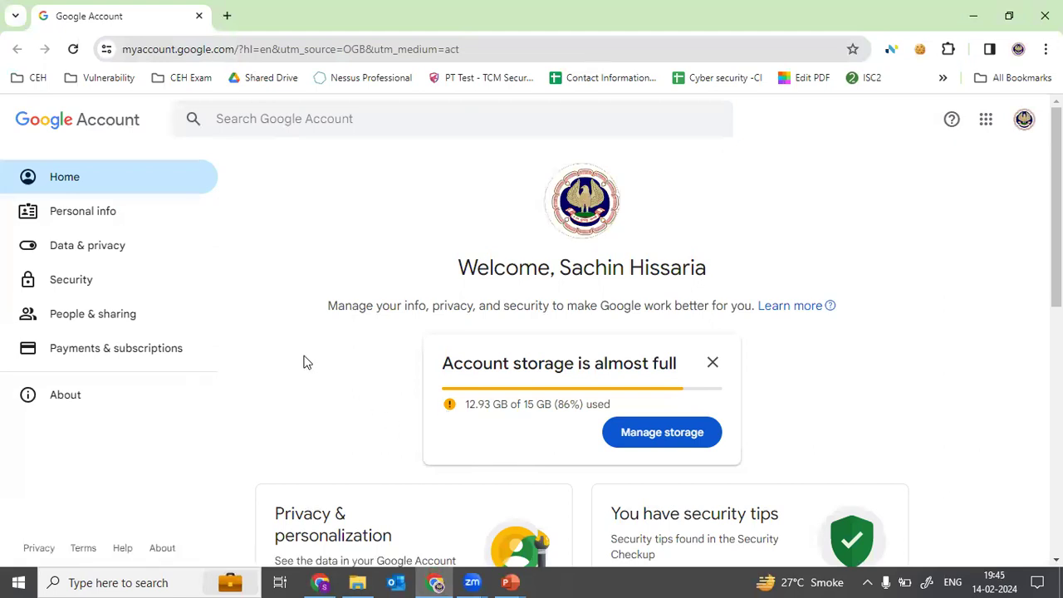
Step: On the second account's Security page, choose 'Run a scan with Google One' from the dark web card
{"action": "left_click", "coordinate": [83, 286]}
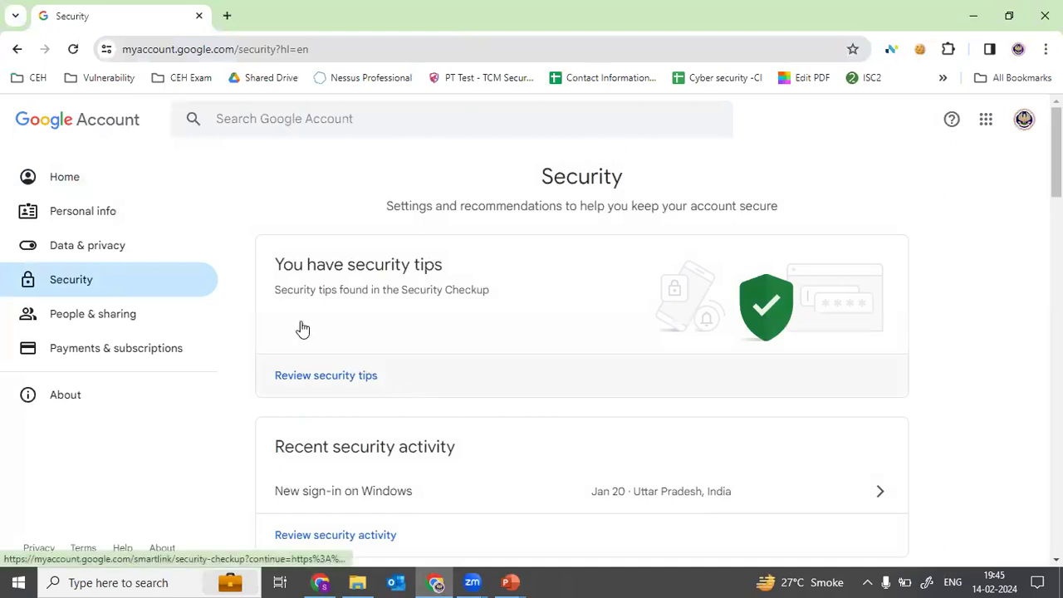
{"action": "scroll", "coordinate": [451, 404], "scroll_direction": "down", "scroll_amount": 6}
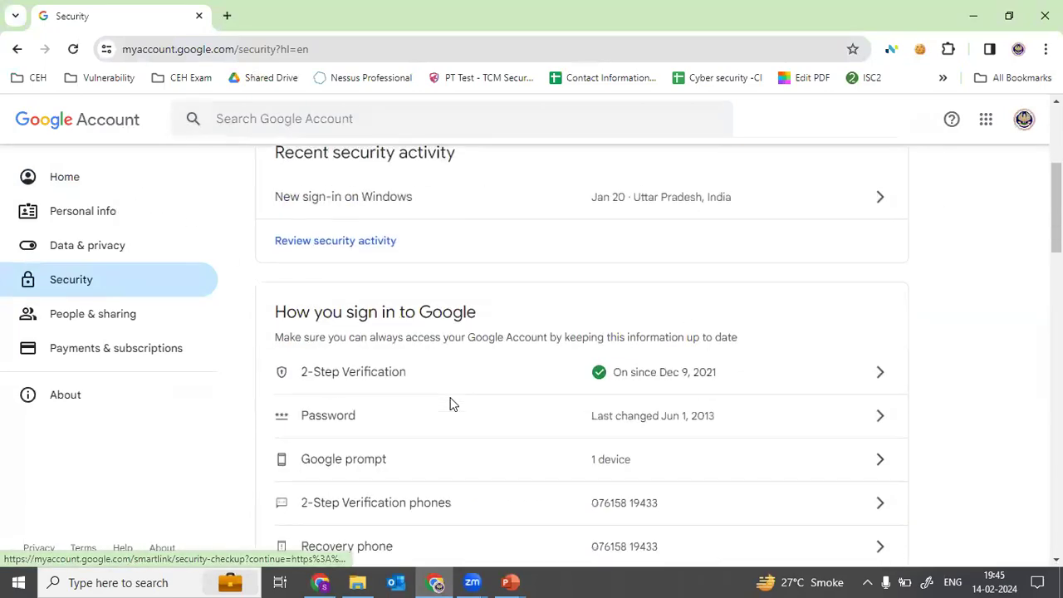
{"action": "scroll", "coordinate": [451, 405], "scroll_direction": "down", "scroll_amount": 12}
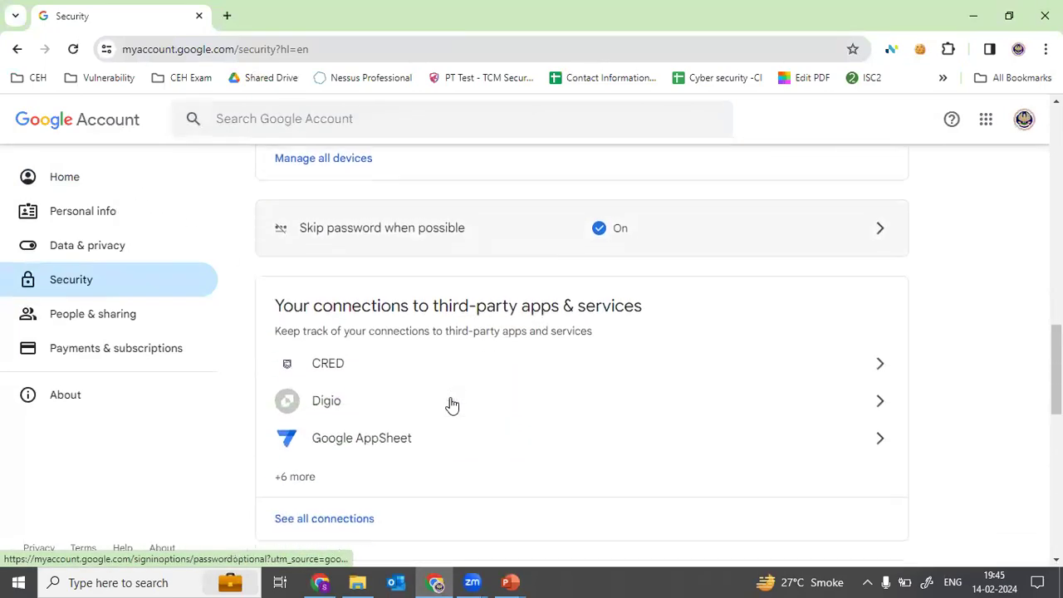
{"action": "scroll", "coordinate": [451, 404], "scroll_direction": "down", "scroll_amount": 3}
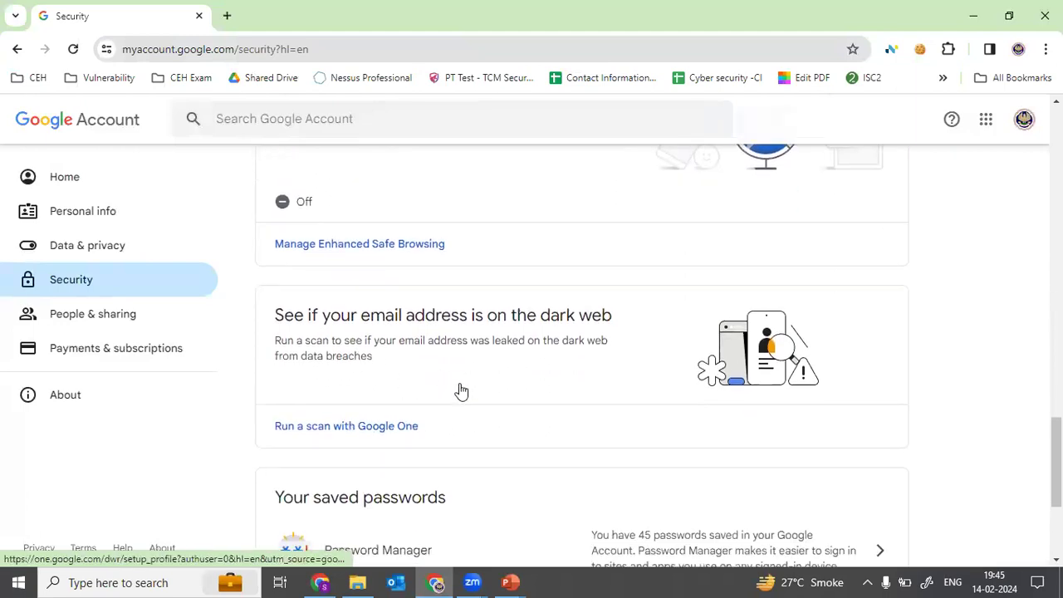
{"action": "left_click", "coordinate": [386, 430]}
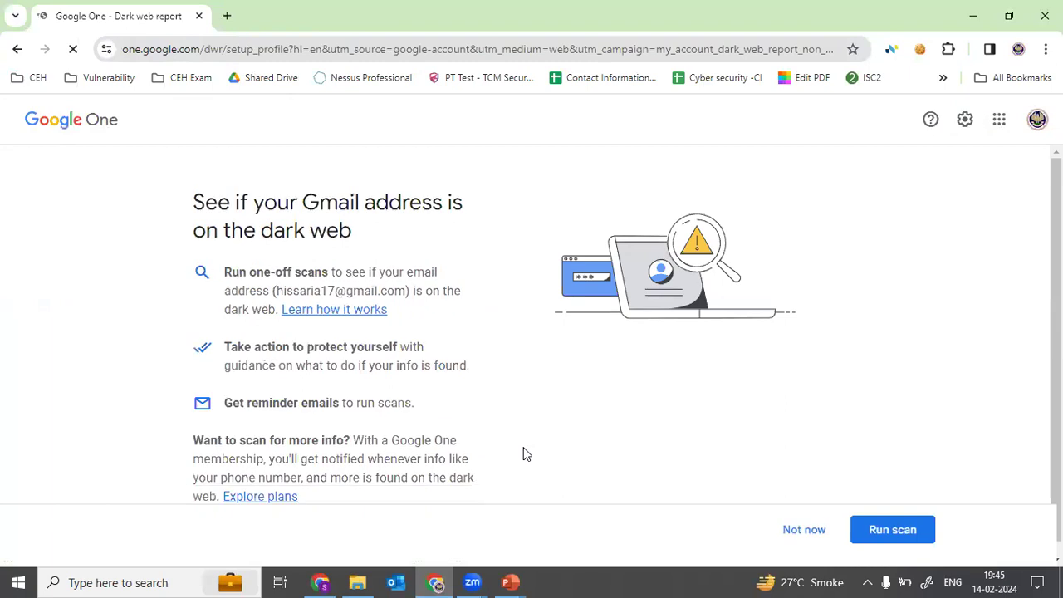
Step: Run the scan, highlight the '6 data breaches' count, and view all breach results
{"action": "left_click", "coordinate": [911, 529]}
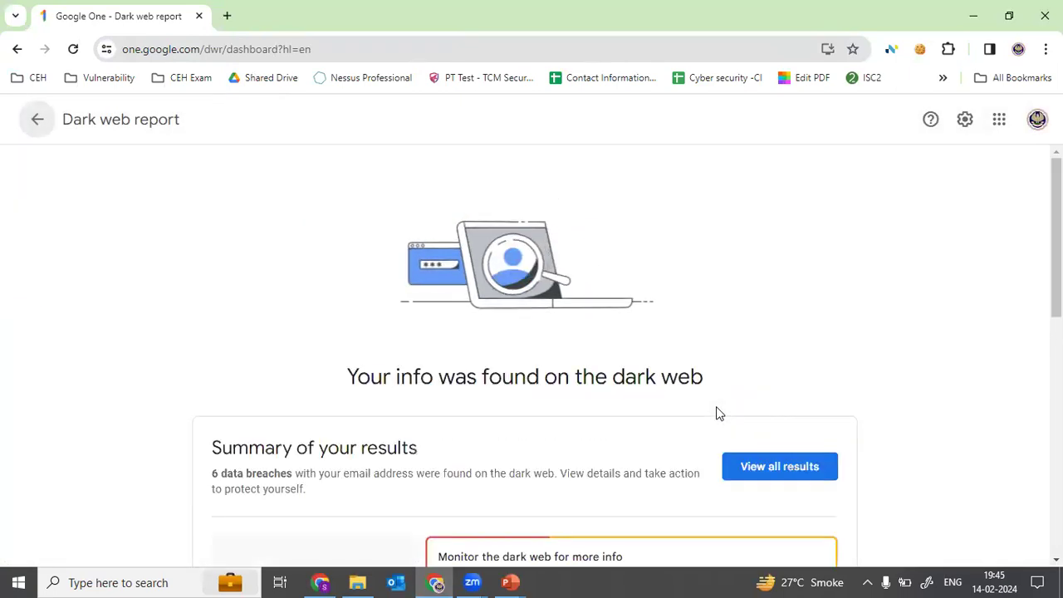
{"action": "scroll", "coordinate": [717, 411], "scroll_direction": "down", "scroll_amount": 2}
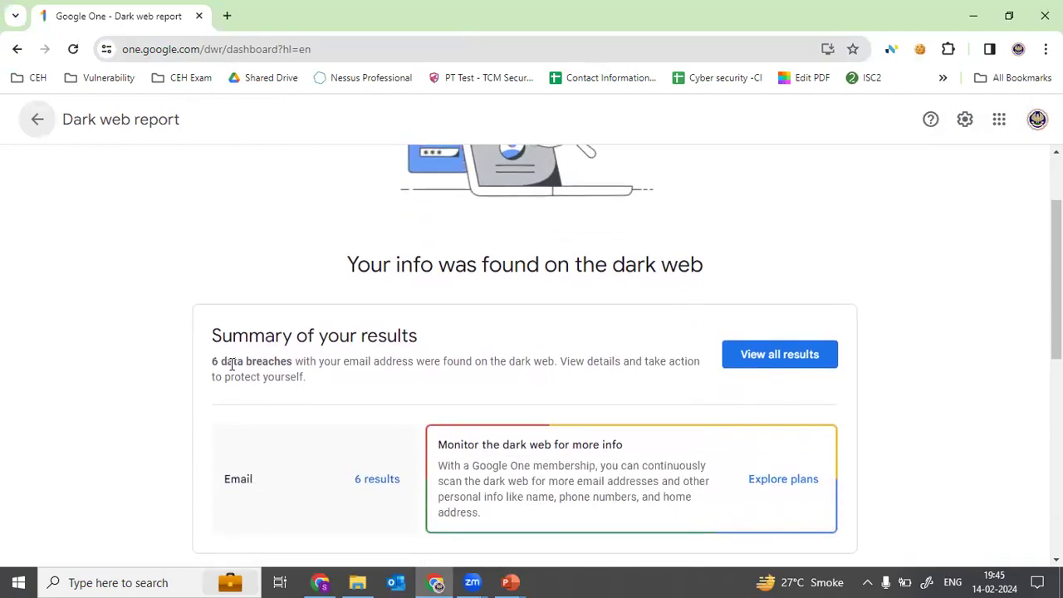
{"action": "scroll", "coordinate": [230, 365], "scroll_direction": "up", "scroll_amount": 3}
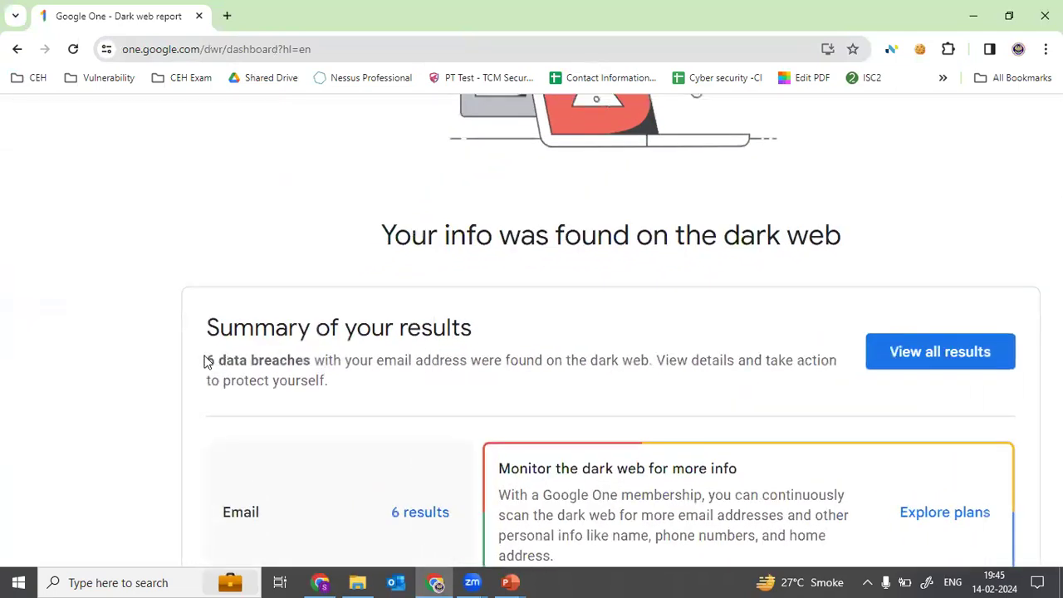
{"action": "left_click_drag", "start_coordinate": [206, 358], "coordinate": [312, 355]}
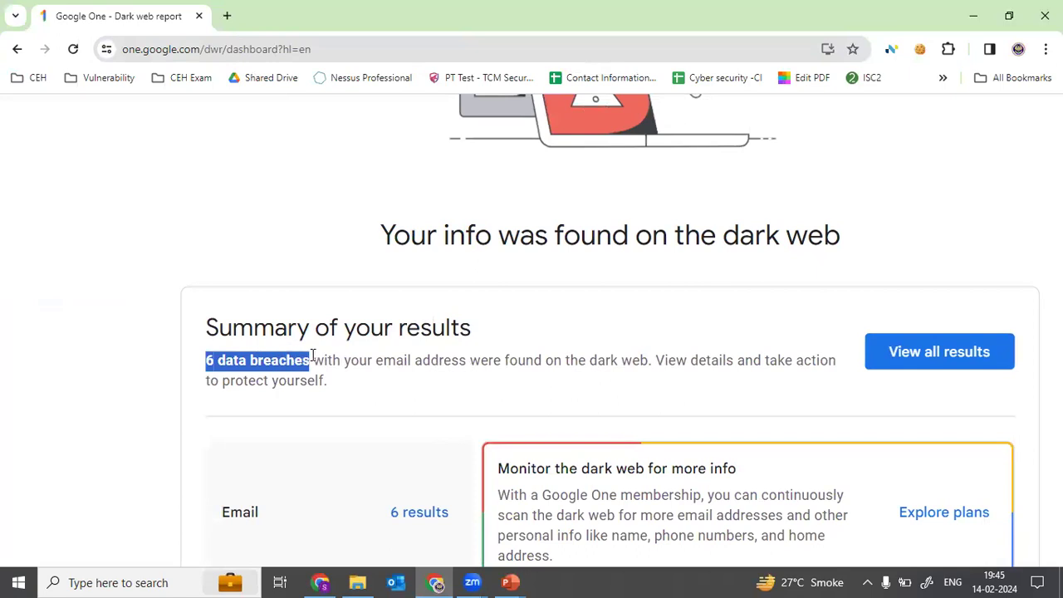
{"action": "scroll", "coordinate": [312, 355], "scroll_direction": "down", "scroll_amount": 3}
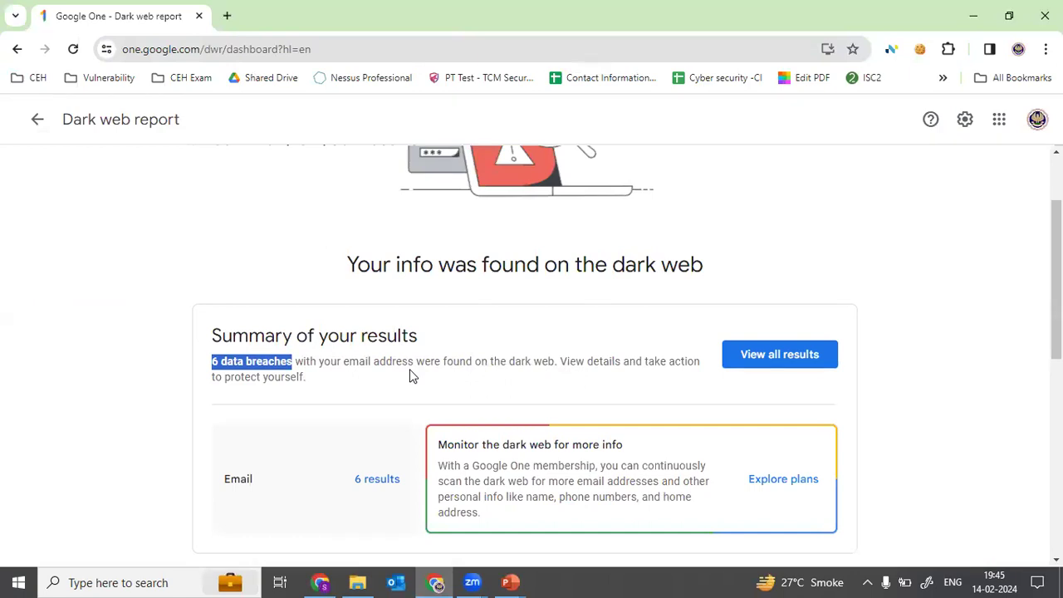
{"action": "left_click", "coordinate": [738, 350]}
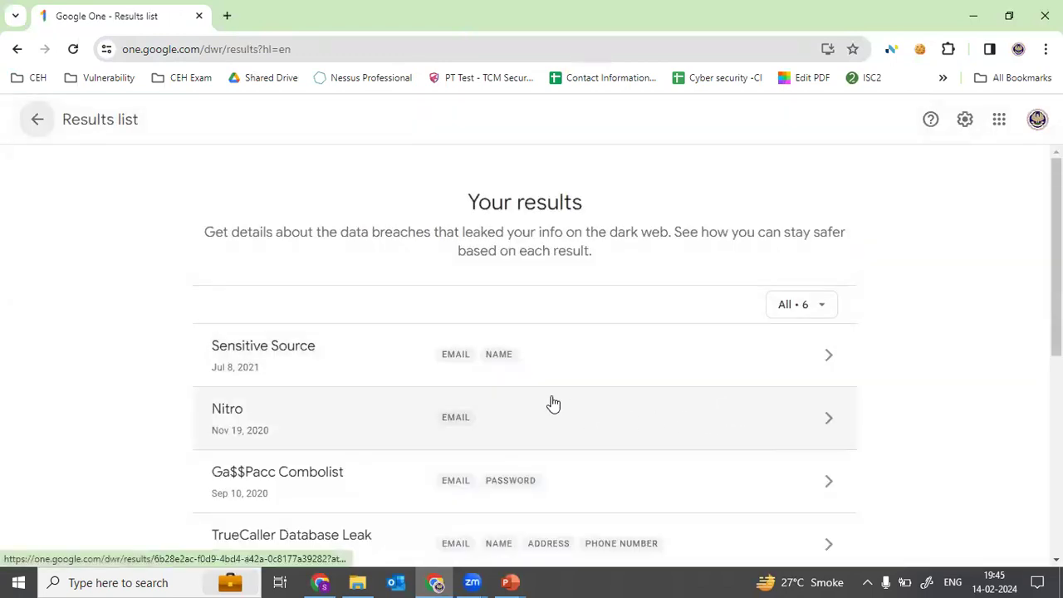
{"action": "scroll", "coordinate": [552, 403], "scroll_direction": "down", "scroll_amount": 2}
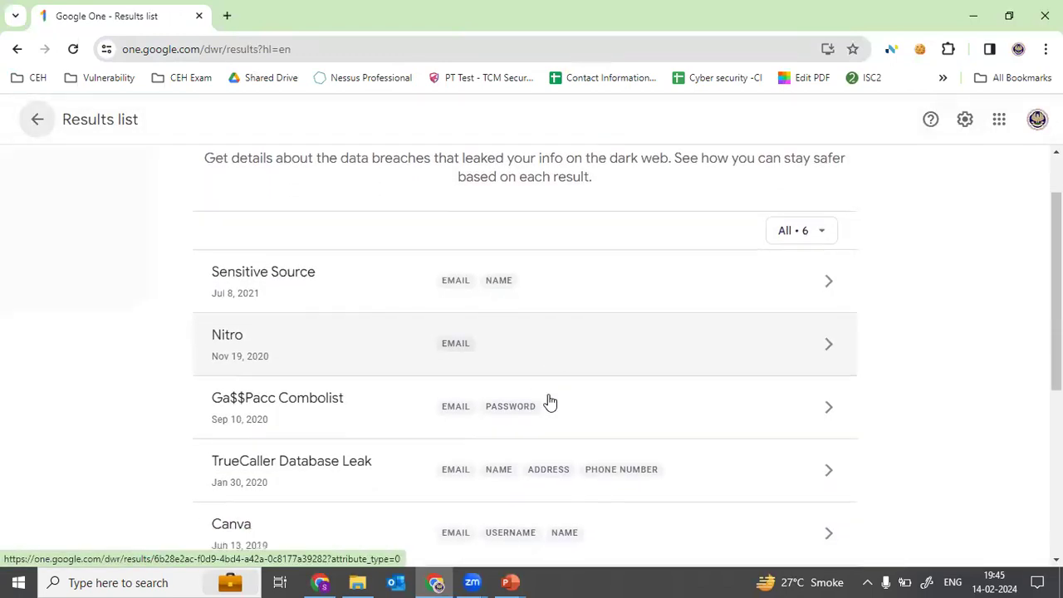
{"action": "scroll", "coordinate": [550, 402], "scroll_direction": "down", "scroll_amount": 1}
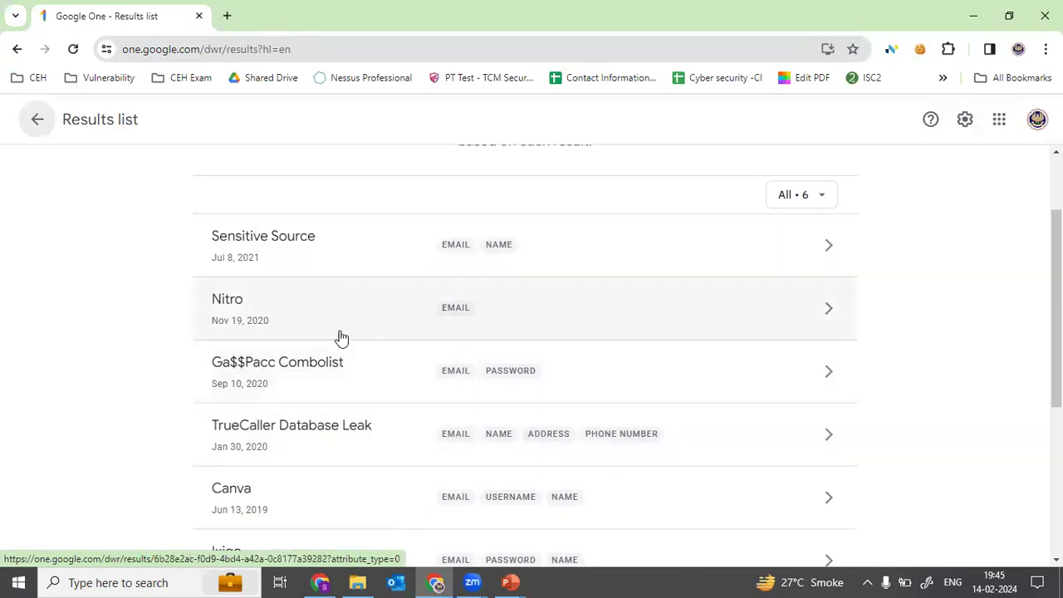
{"action": "scroll", "coordinate": [340, 338], "scroll_direction": "down", "scroll_amount": 3}
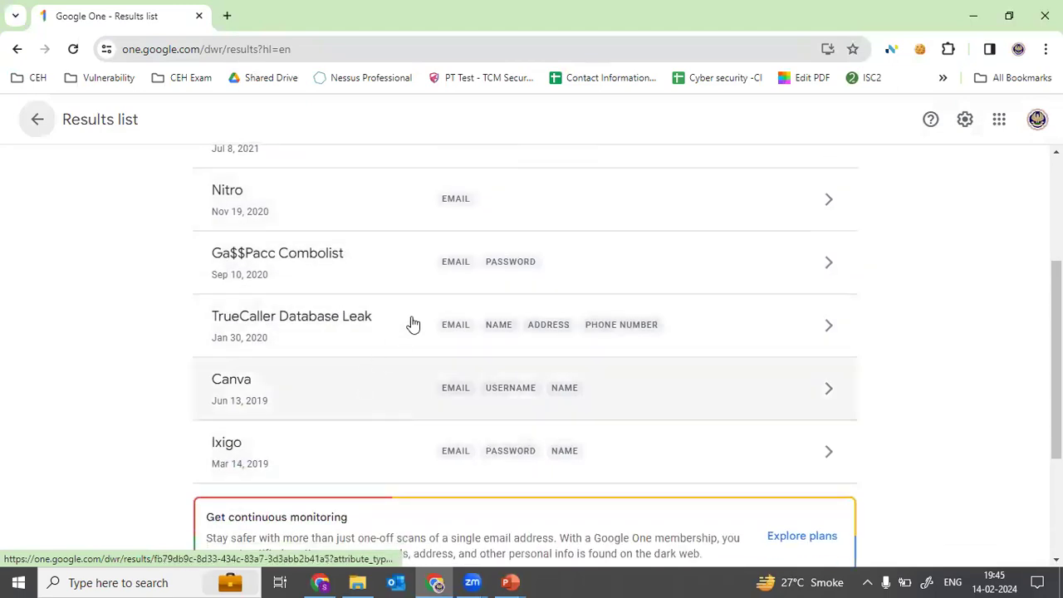
{"action": "scroll", "coordinate": [493, 275], "scroll_direction": "up", "scroll_amount": 1}
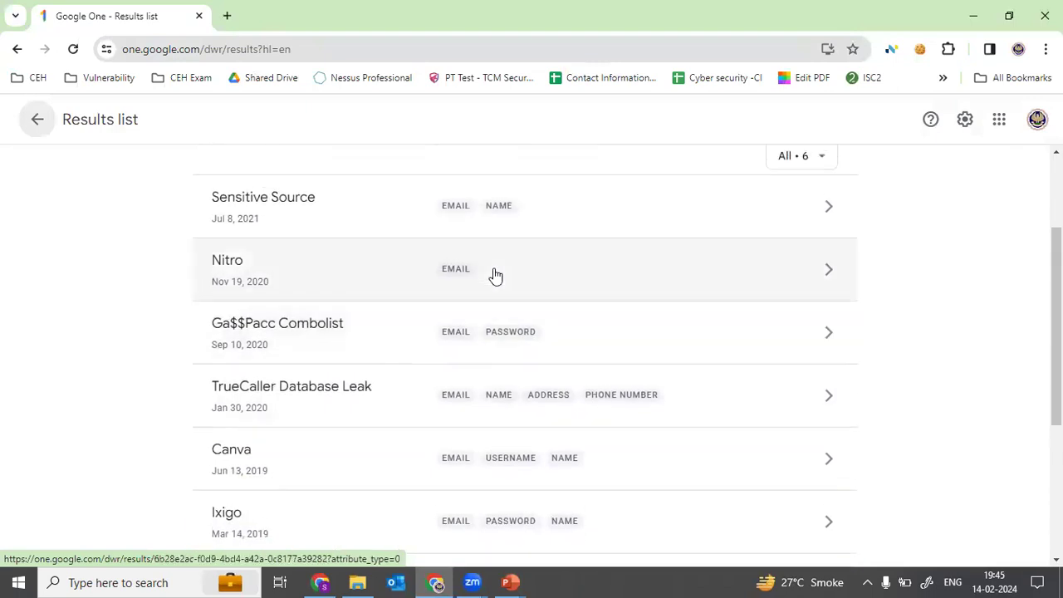
{"action": "scroll", "coordinate": [495, 275], "scroll_direction": "up", "scroll_amount": 3, "text": "ctrl"}
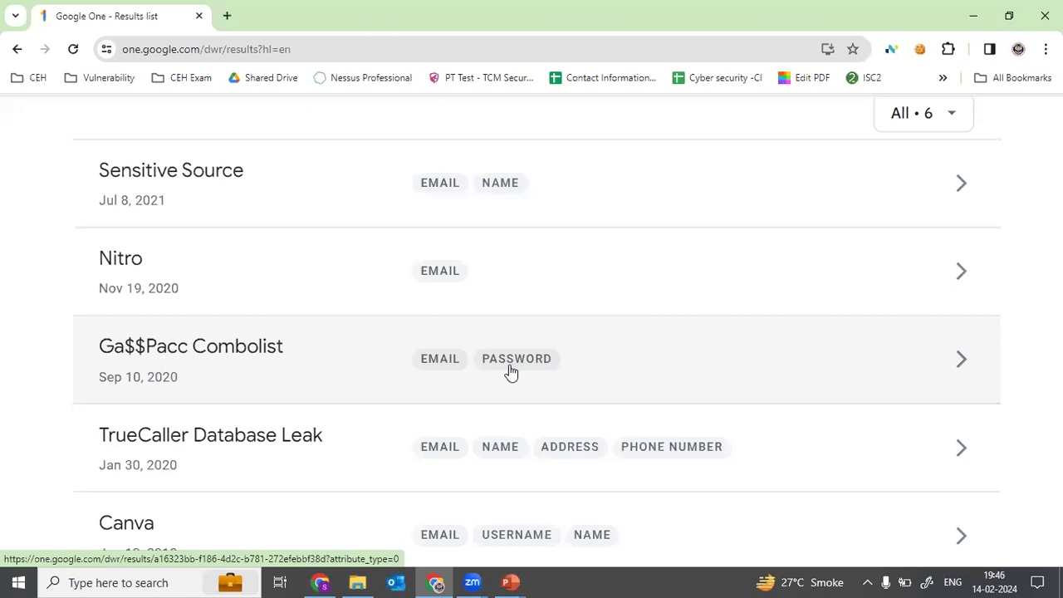
{"action": "scroll", "coordinate": [408, 341], "scroll_direction": "down", "scroll_amount": 2, "text": "ctrl"}
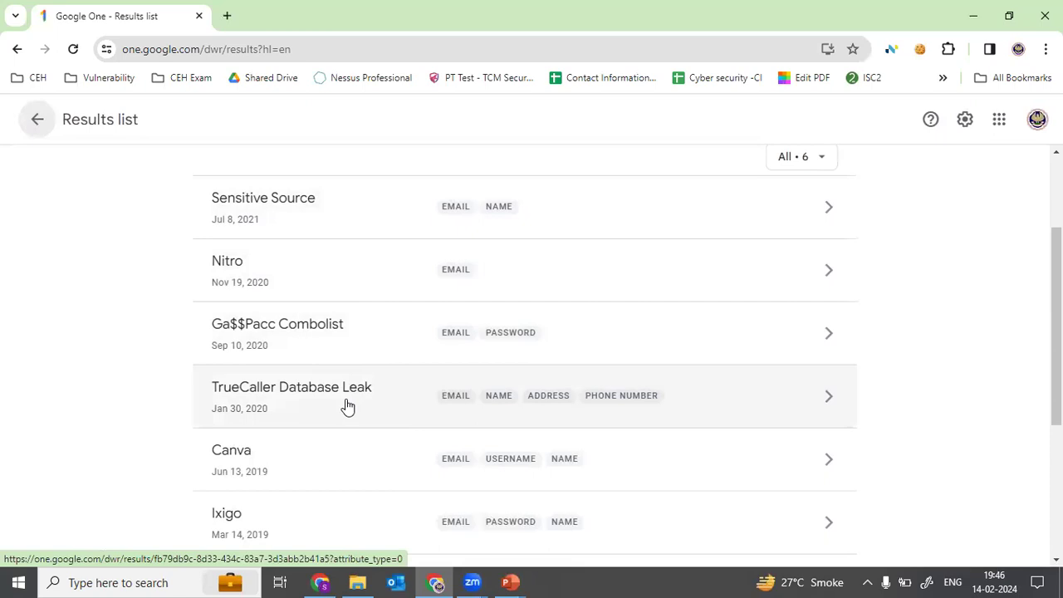
{"action": "scroll", "coordinate": [348, 406], "scroll_direction": "down", "scroll_amount": 1}
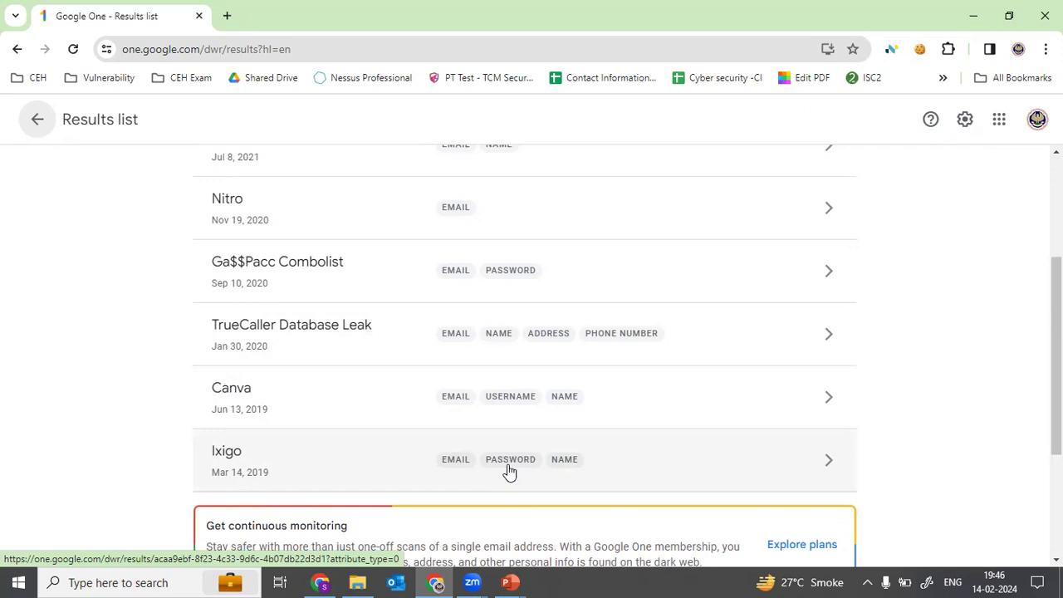
Step: Scroll the breach results list, then return to the PowerPoint slide show
{"action": "scroll", "coordinate": [509, 471], "scroll_direction": "up", "scroll_amount": 1}
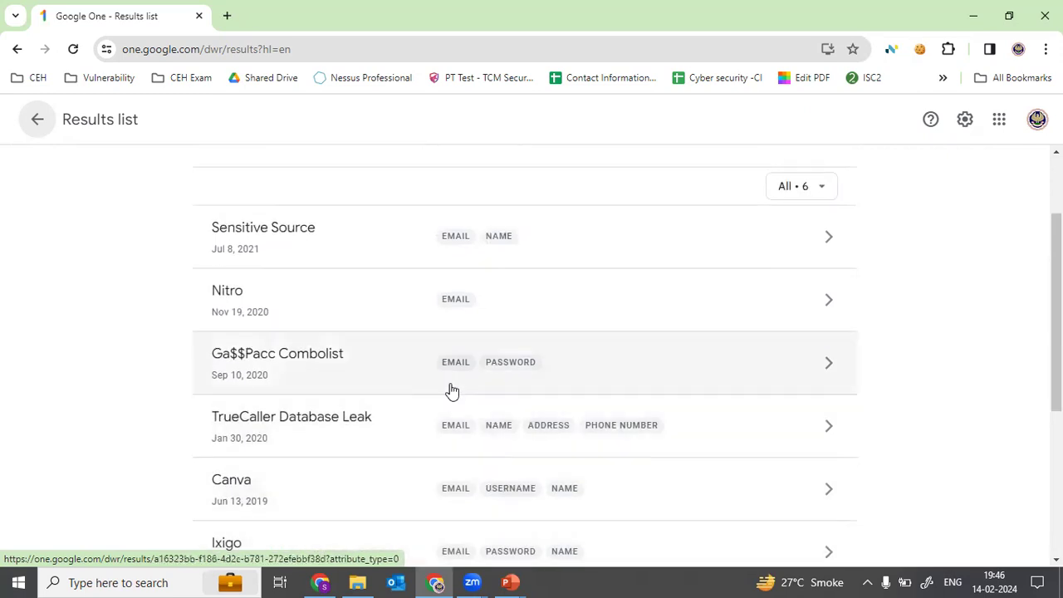
{"action": "scroll", "coordinate": [415, 480], "scroll_direction": "down", "scroll_amount": 1}
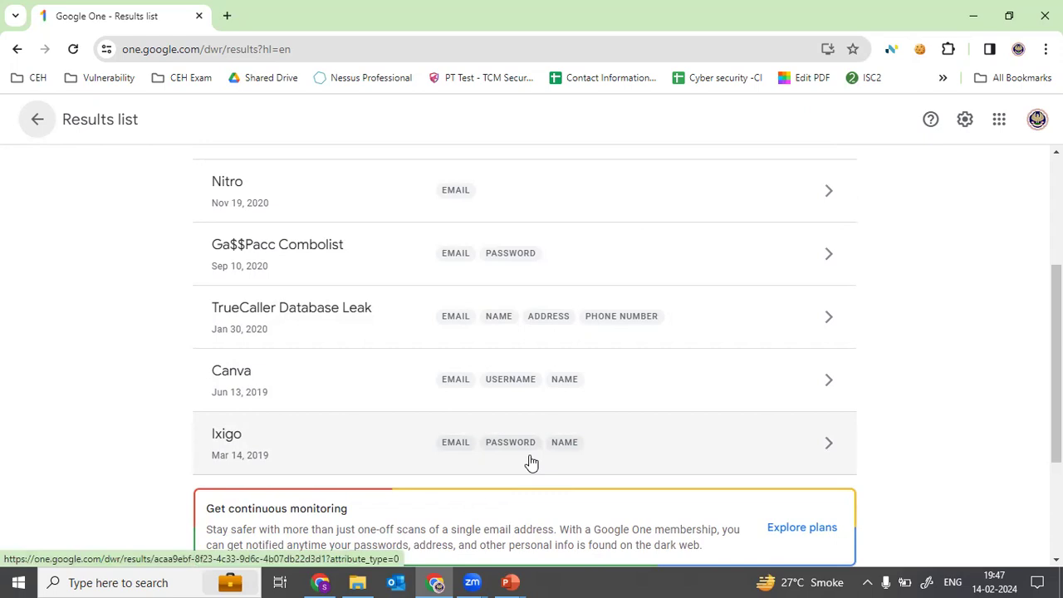
{"action": "key", "text": "alt+Tab"}
{"action": "key", "text": "alt+Tab"}
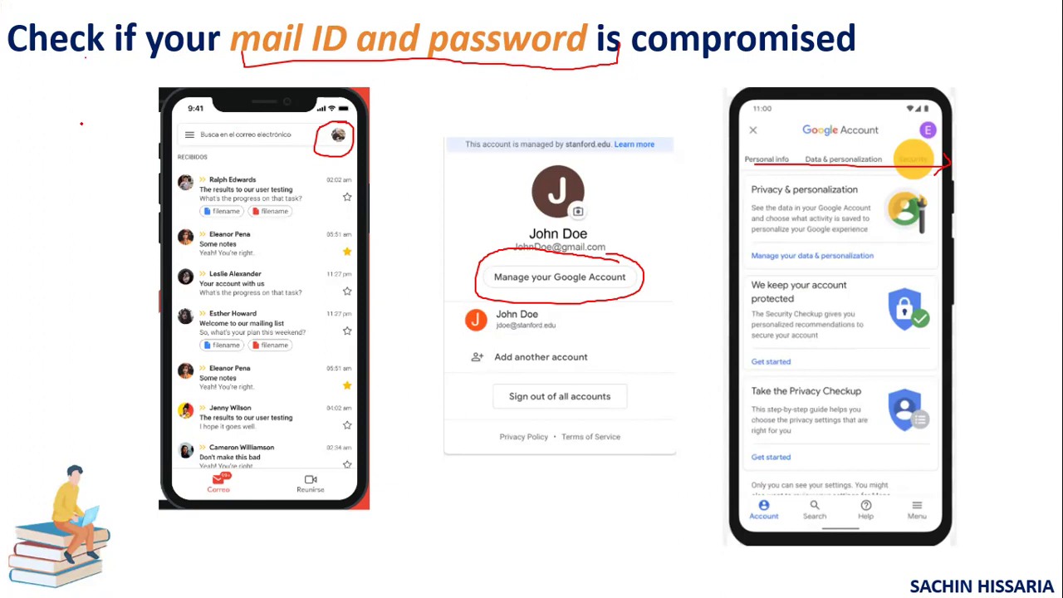
Step: Draw a small red ink rectangle left of the Gmail inbox phone mockup
{"action": "mouse_move", "coordinate": [66, 115]}
{"action": "left_mouse_down"}
{"action": "mouse_move", "coordinate": [43, 116]}
{"action": "mouse_move", "coordinate": [44, 151]}
{"action": "mouse_move", "coordinate": [78, 152]}
{"action": "mouse_move", "coordinate": [69, 115]}
{"action": "mouse_move", "coordinate": [50, 114]}
{"action": "left_mouse_up"}
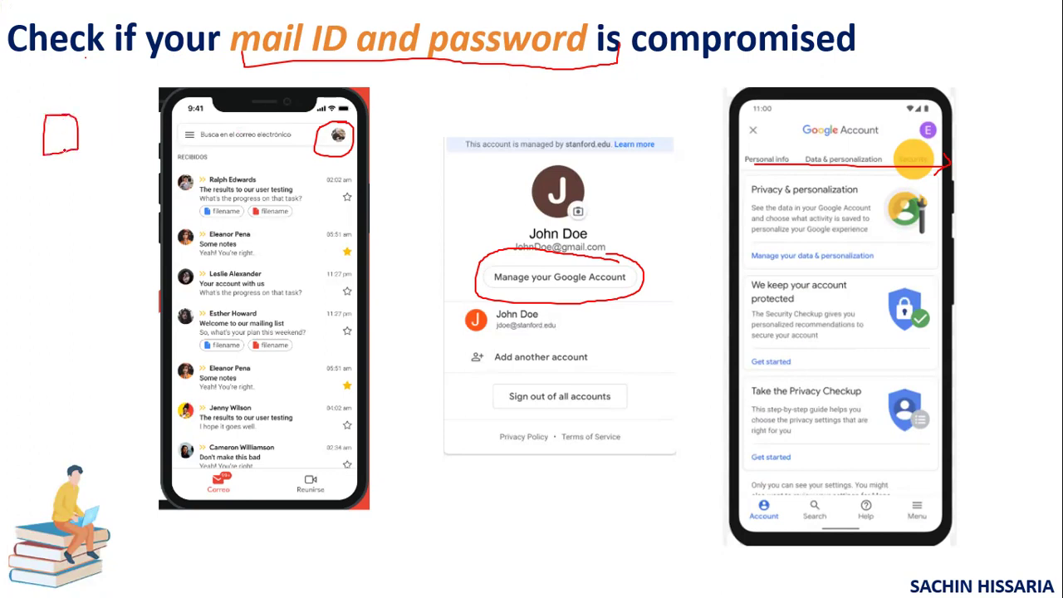
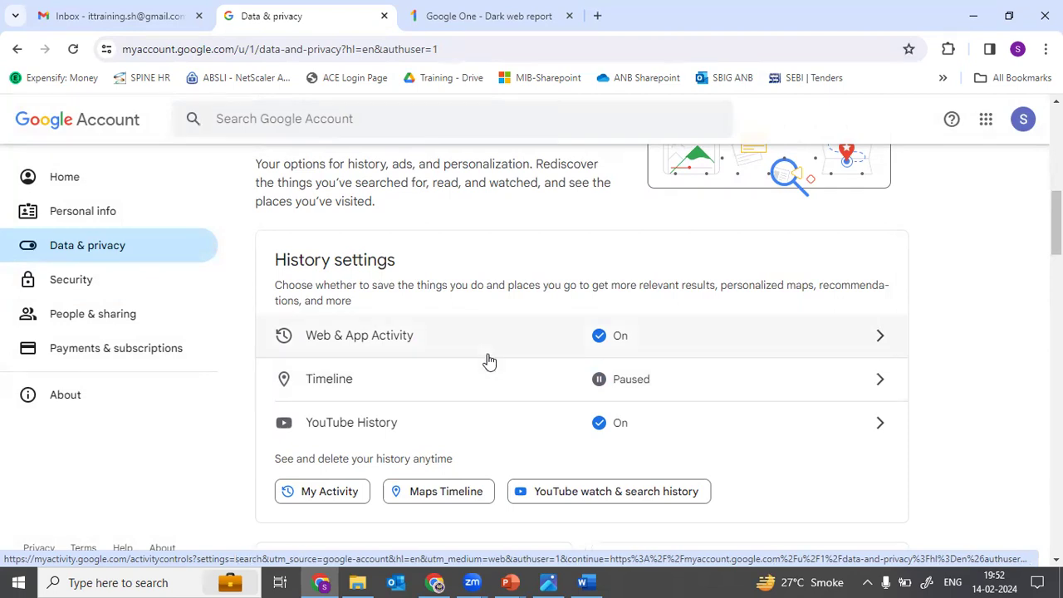
{"action": "left_click", "coordinate": [486, 433]}
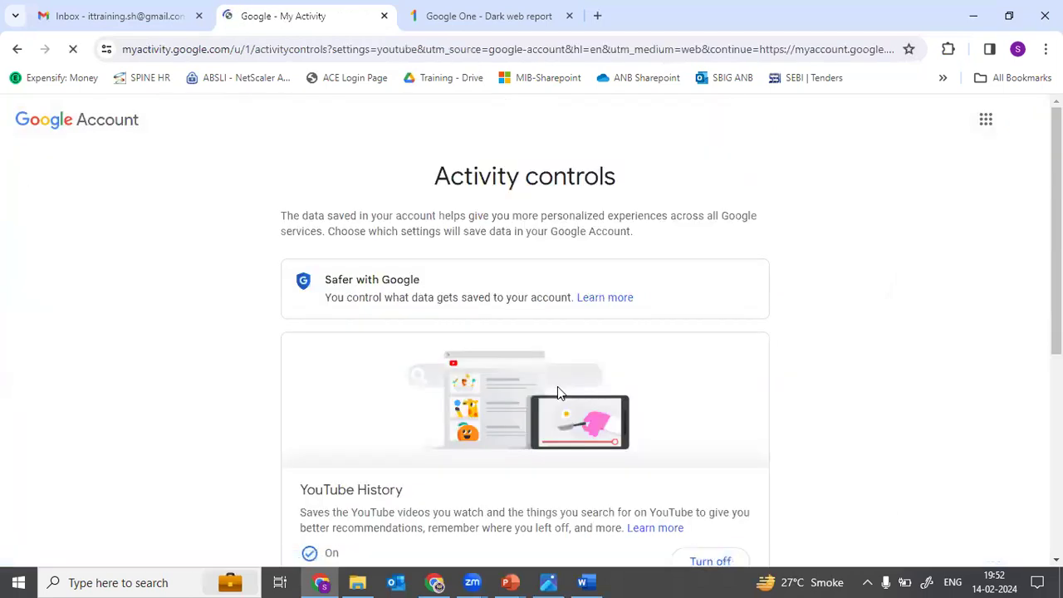
{"action": "scroll", "coordinate": [557, 387], "scroll_direction": "down", "scroll_amount": 5}
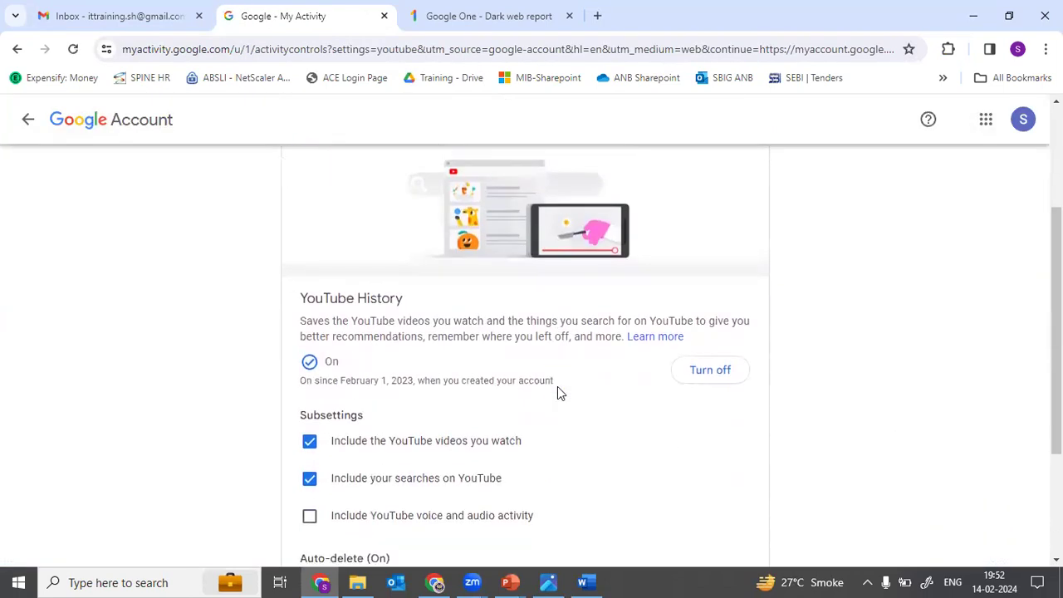
{"action": "left_click", "coordinate": [537, 449]}
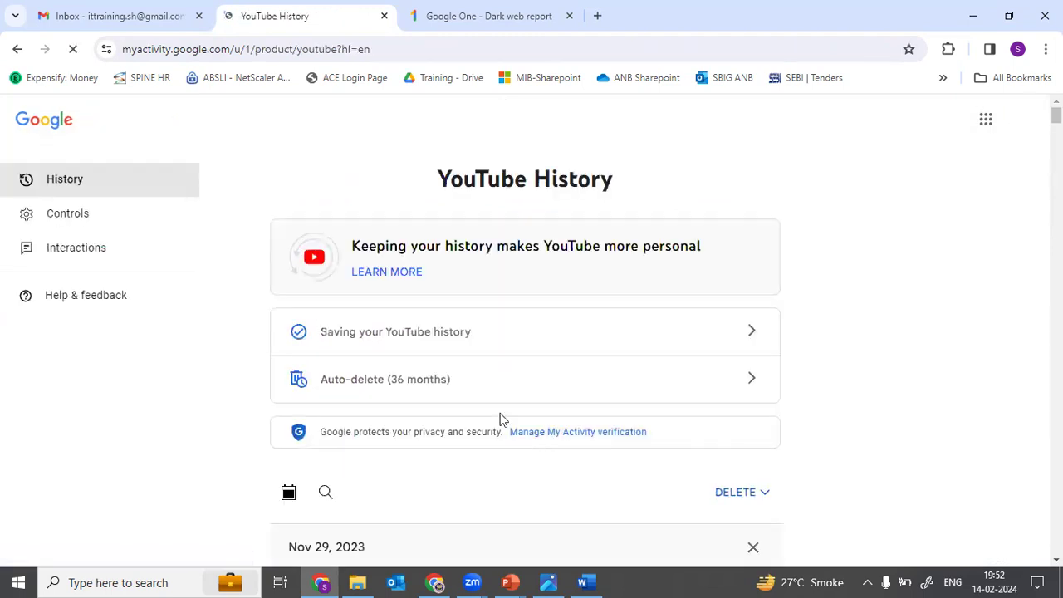
{"action": "scroll", "coordinate": [498, 415], "scroll_direction": "down", "scroll_amount": 2}
{"action": "scroll", "coordinate": [489, 402], "scroll_direction": "down", "scroll_amount": 3}
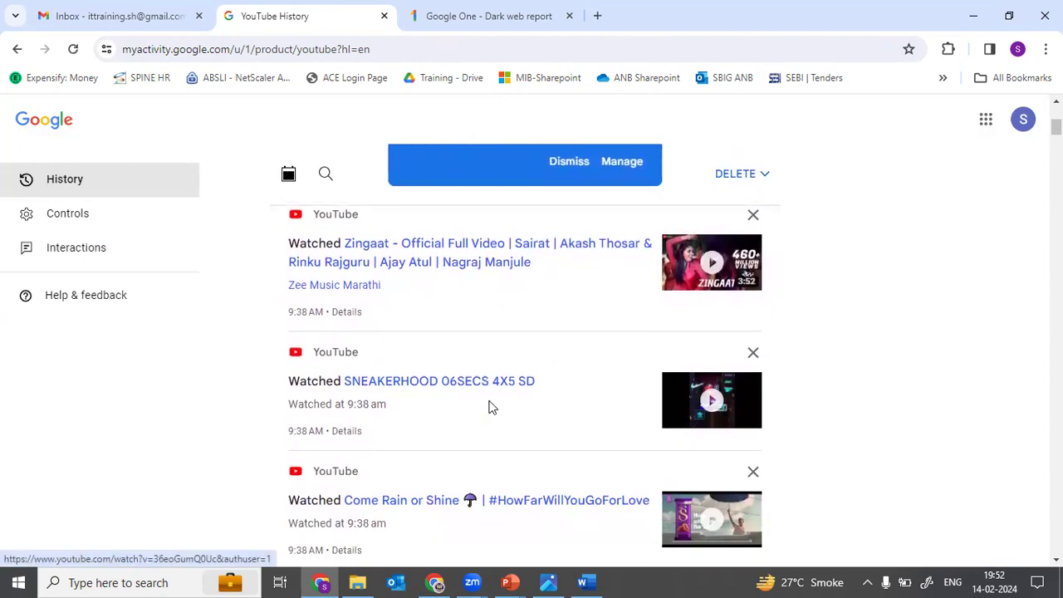
{"action": "scroll", "coordinate": [490, 403], "scroll_direction": "up", "scroll_amount": 4}
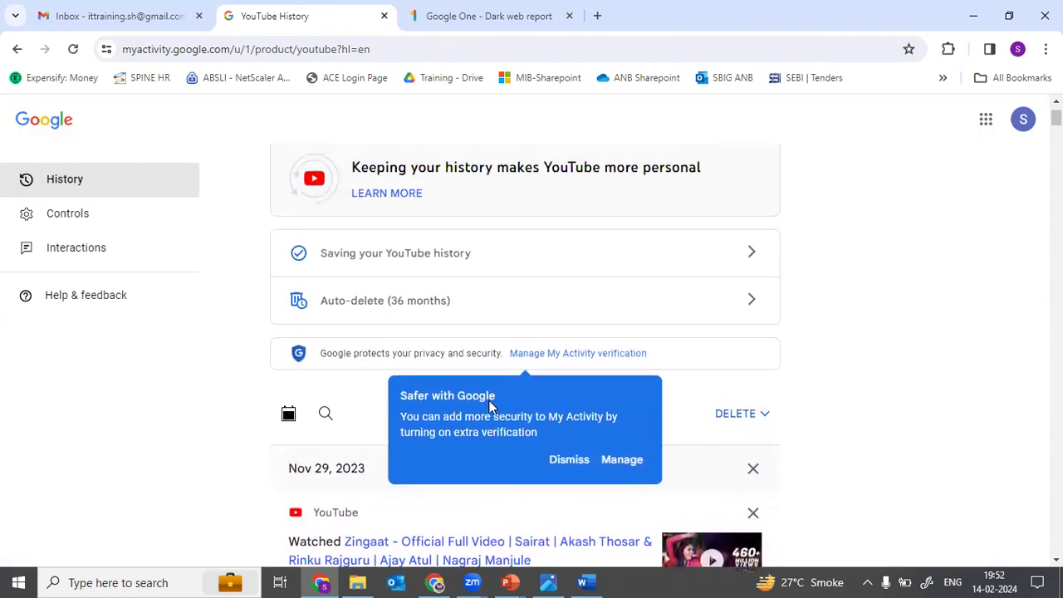
{"action": "left_click", "coordinate": [15, 49]}
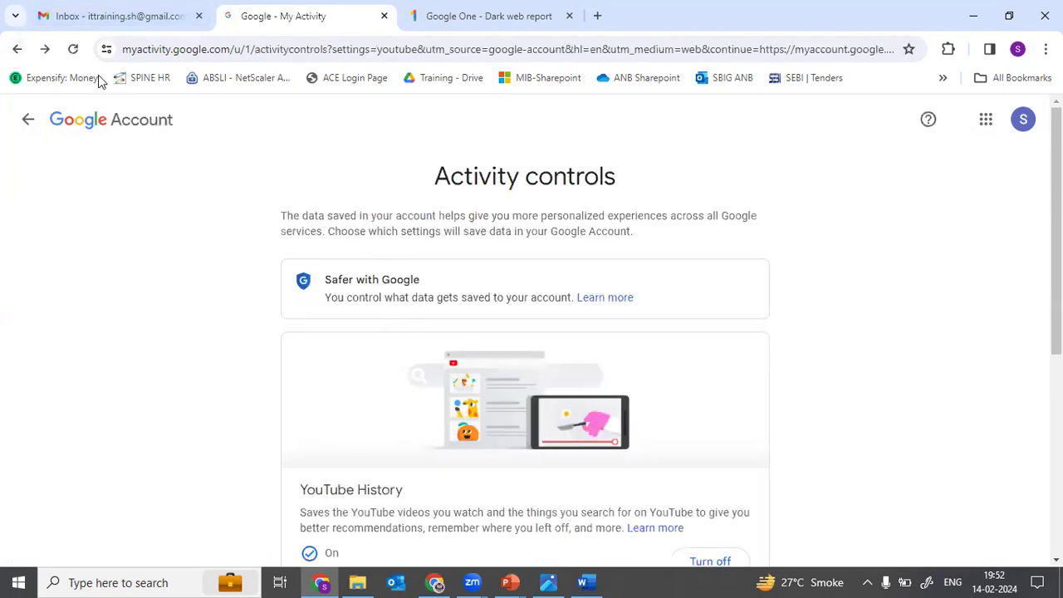
{"action": "left_click", "coordinate": [17, 50]}
{"action": "scroll", "coordinate": [520, 394], "scroll_direction": "down", "scroll_amount": 7}
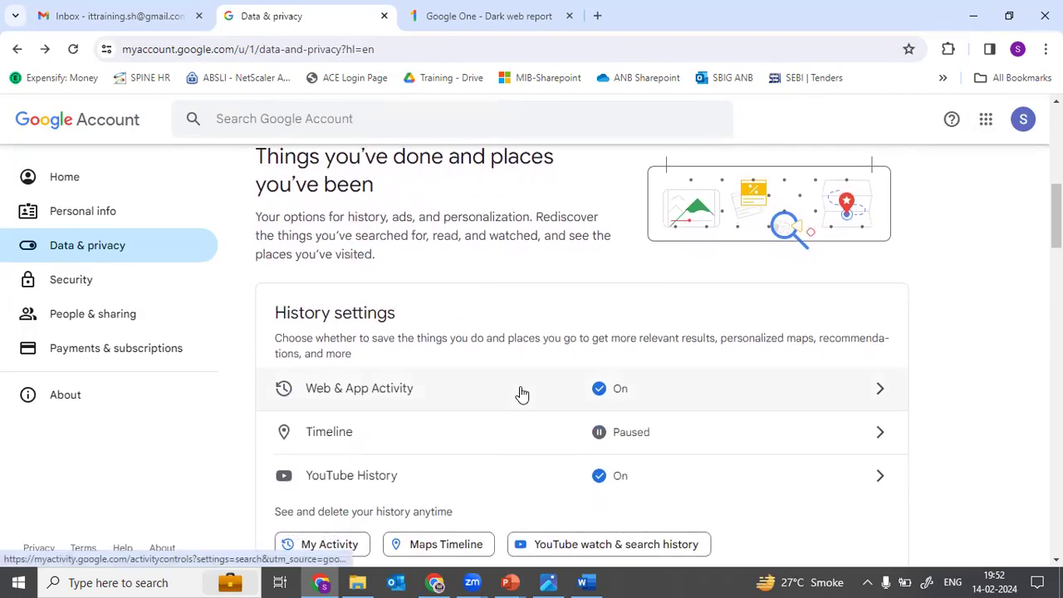
{"action": "scroll", "coordinate": [521, 394], "scroll_direction": "down", "scroll_amount": 1}
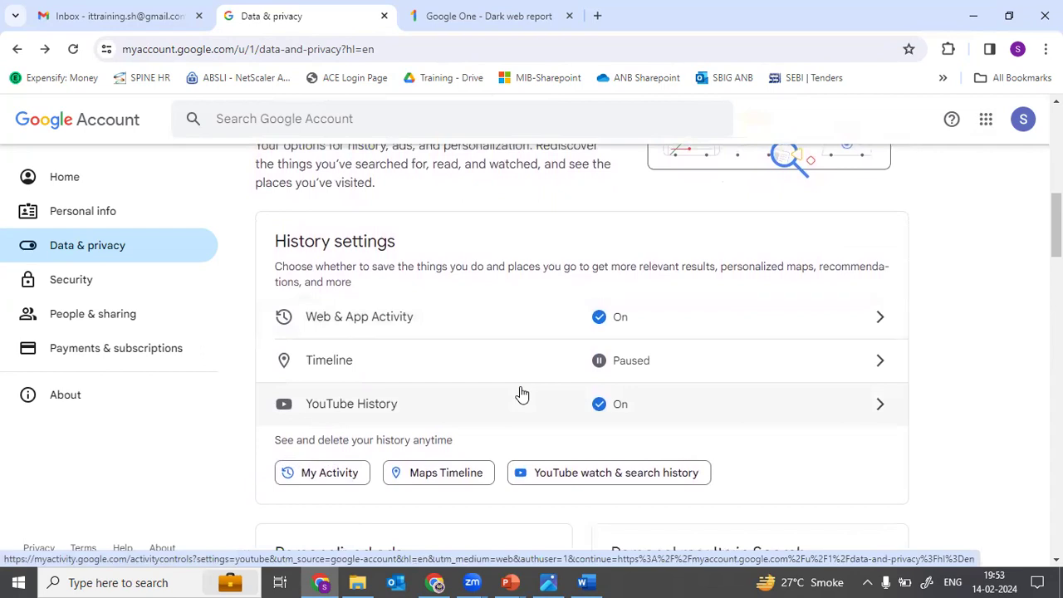
{"action": "key", "text": "alt+Tab"}
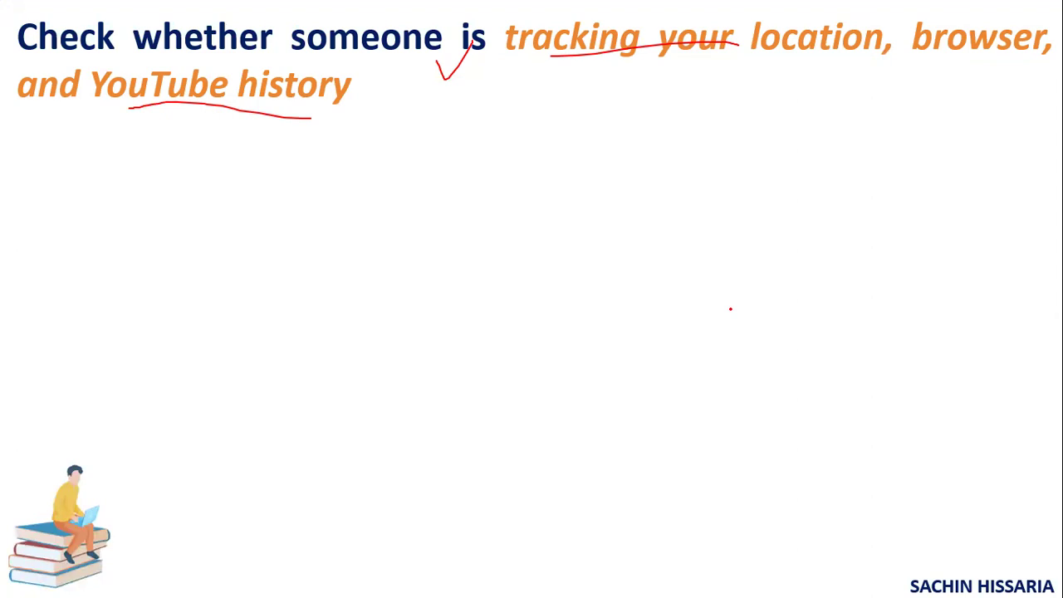
{"action": "key", "text": "alt+Tab"}
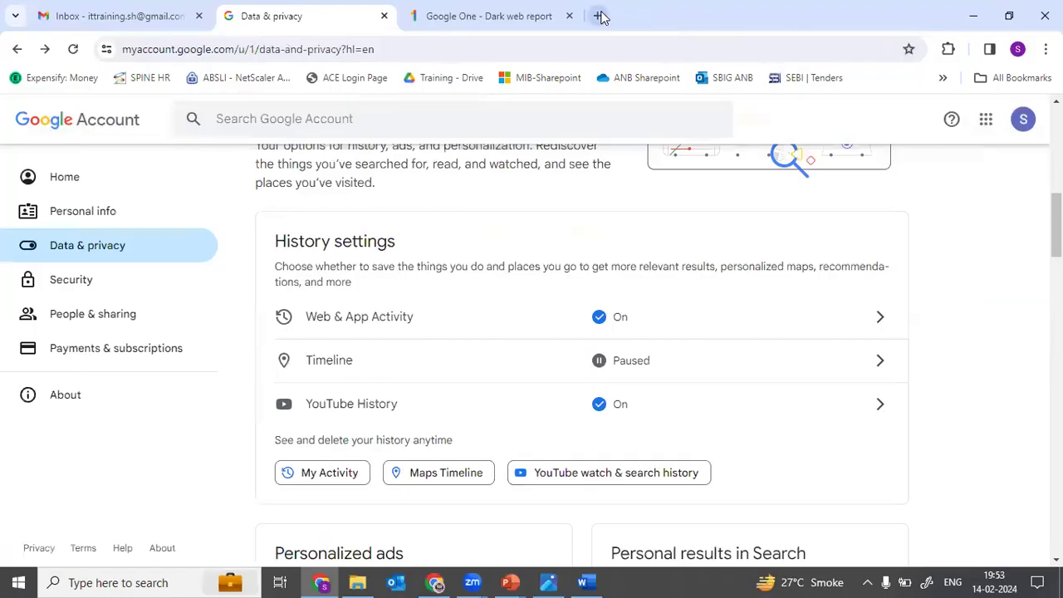
{"action": "left_click", "coordinate": [598, 16]}
Step: Load haveibeenpwned.com and check the account's e-mail address for data breaches
{"action": "type", "text": "have"}
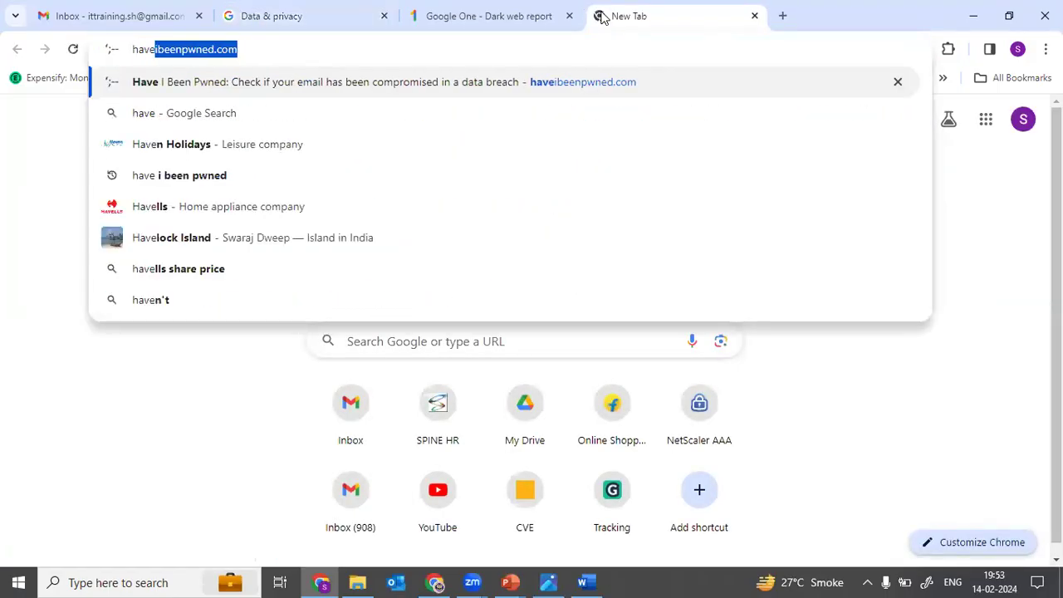
{"action": "key", "text": "Return"}
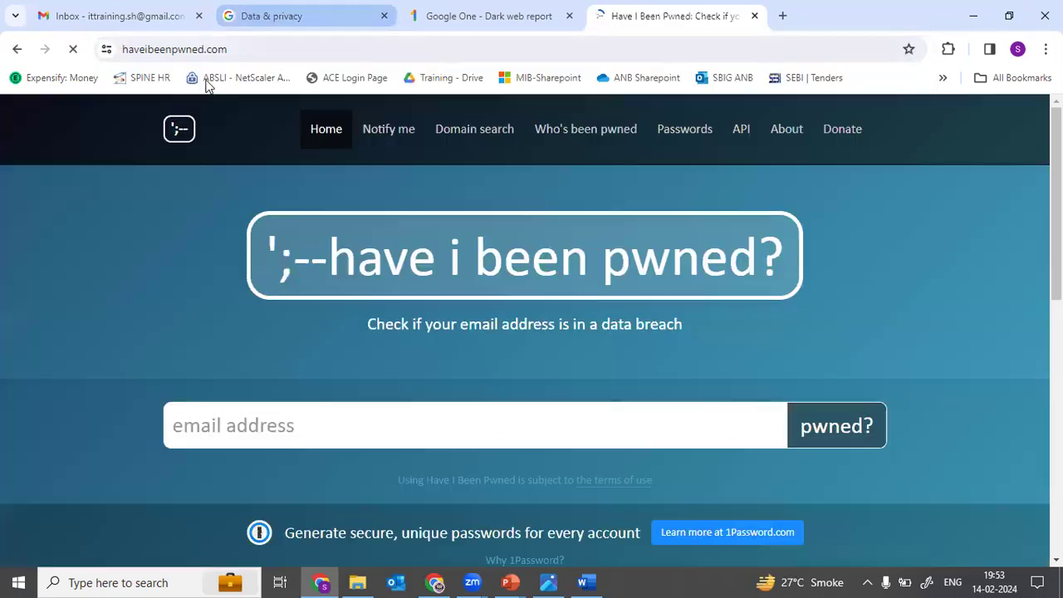
{"action": "scroll", "coordinate": [627, 288], "scroll_direction": "up", "scroll_amount": 3}
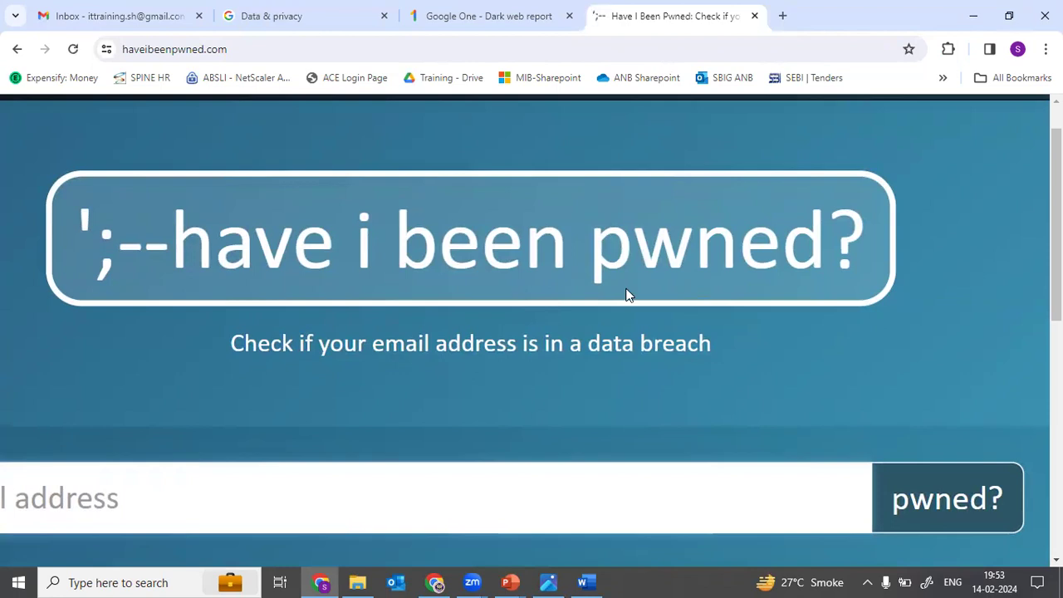
{"action": "scroll", "coordinate": [627, 288], "scroll_direction": "down", "scroll_amount": 3}
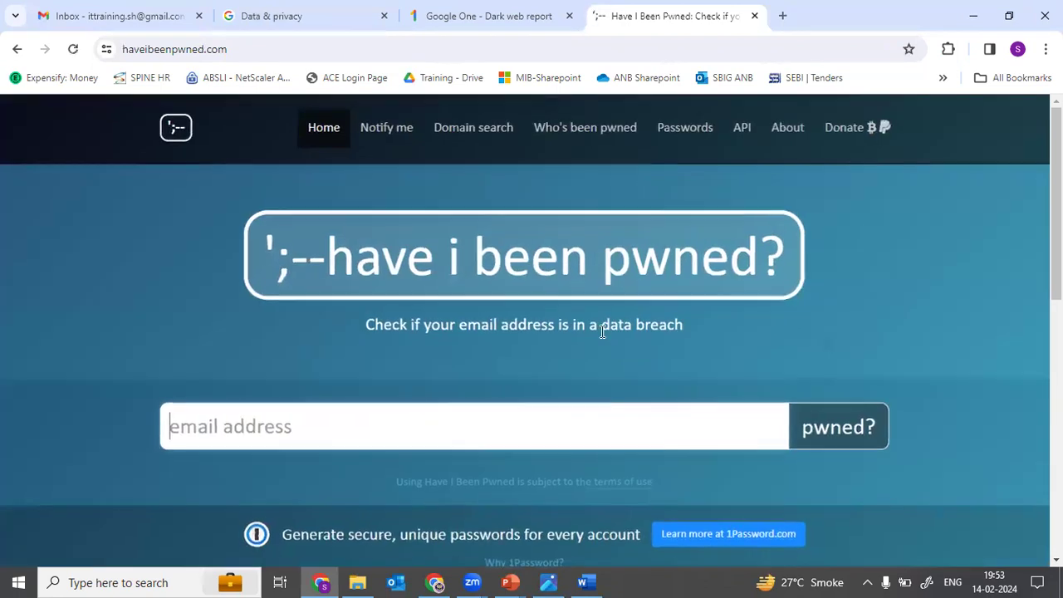
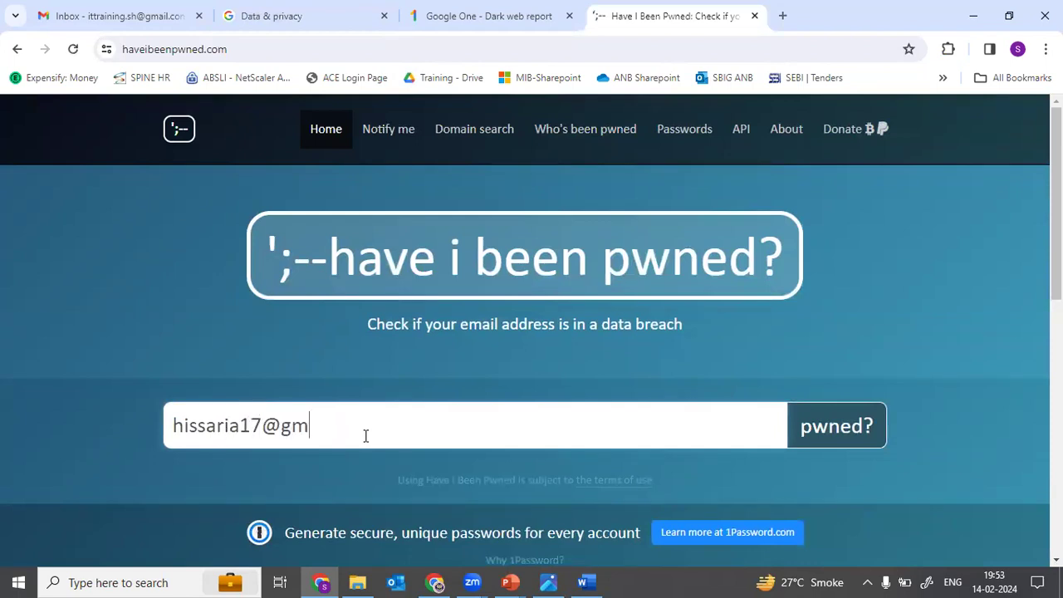
{"action": "left_click", "coordinate": [837, 411]}
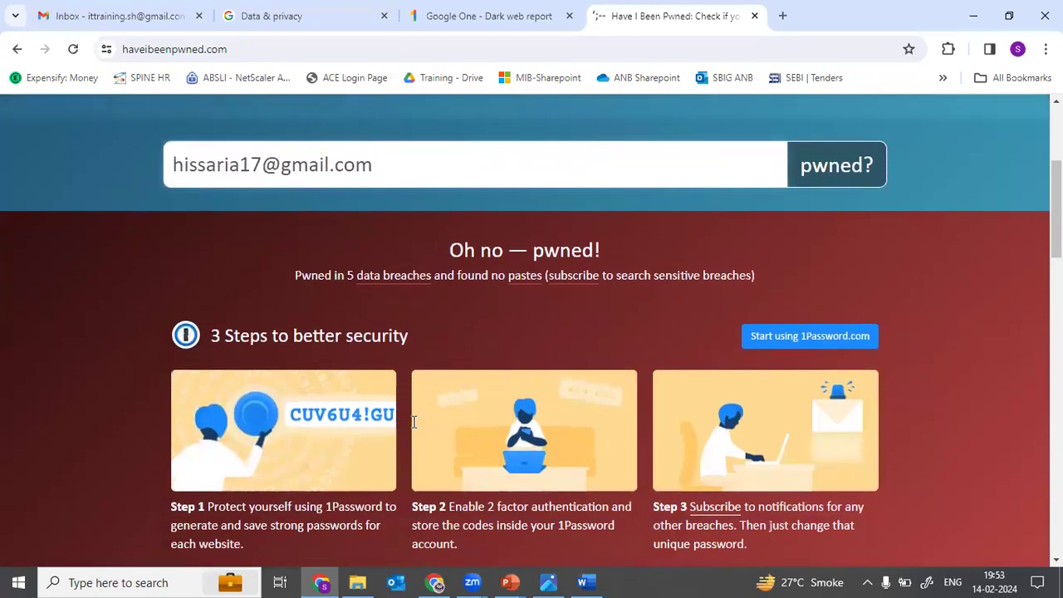
Step: Scroll through the breaches list and highlight the data exposed in the Canva breach
{"action": "scroll", "coordinate": [414, 425], "scroll_direction": "down", "scroll_amount": 2}
{"action": "scroll", "coordinate": [414, 427], "scroll_direction": "down", "scroll_amount": 4}
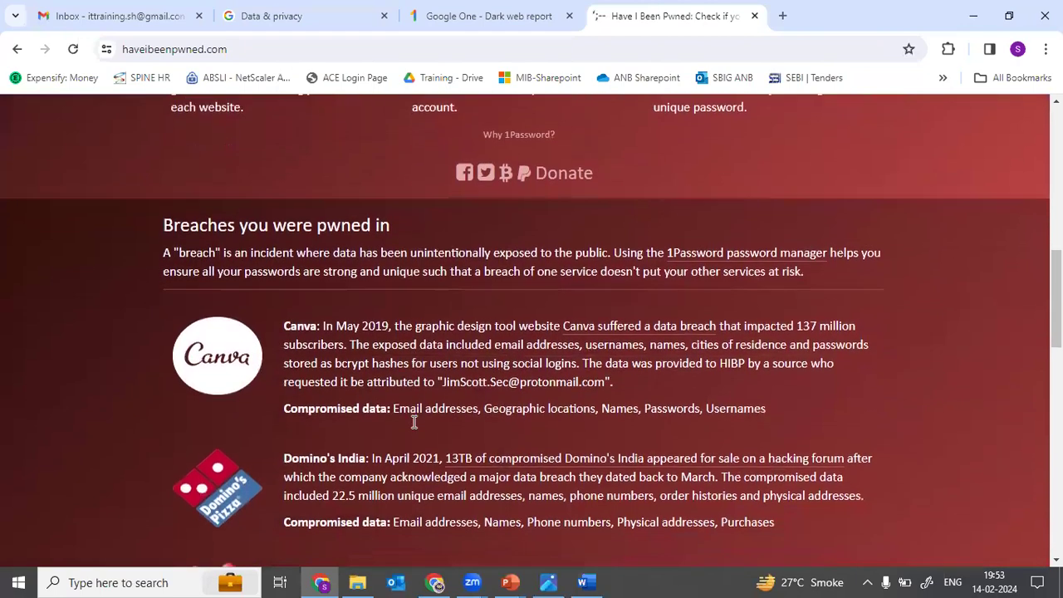
{"action": "scroll", "coordinate": [413, 423], "scroll_direction": "down", "scroll_amount": 3}
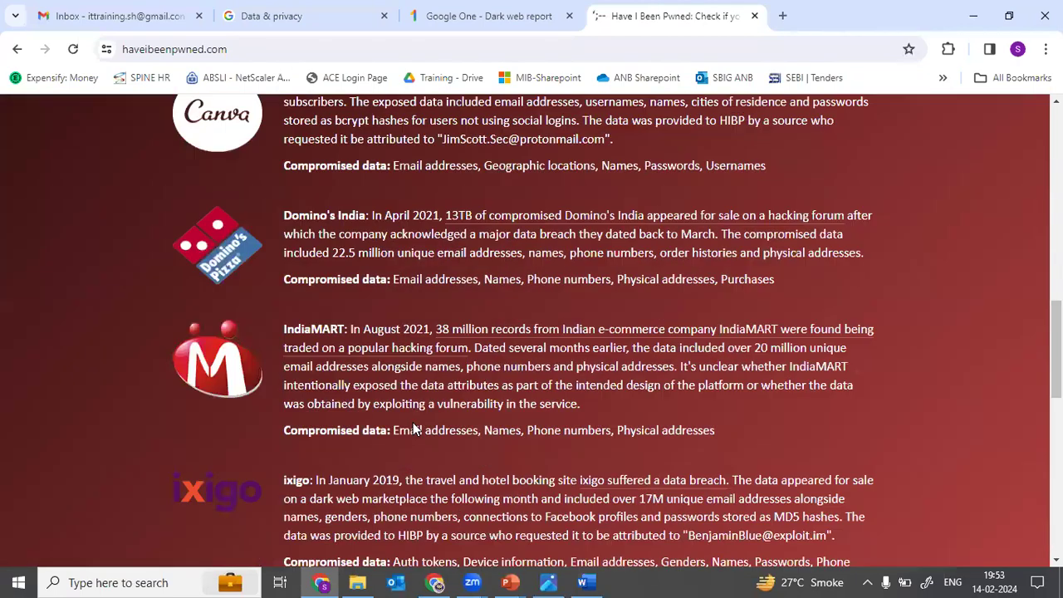
{"action": "scroll", "coordinate": [413, 422], "scroll_direction": "down", "scroll_amount": 3}
{"action": "scroll", "coordinate": [413, 422], "scroll_direction": "up", "scroll_amount": 2}
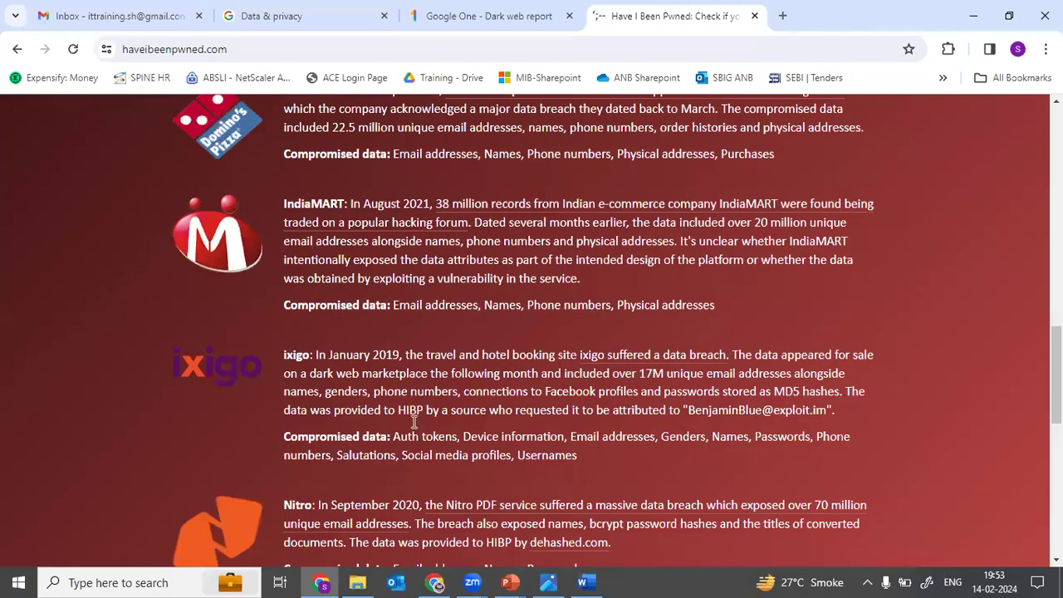
{"action": "scroll", "coordinate": [413, 421], "scroll_direction": "up", "scroll_amount": 4}
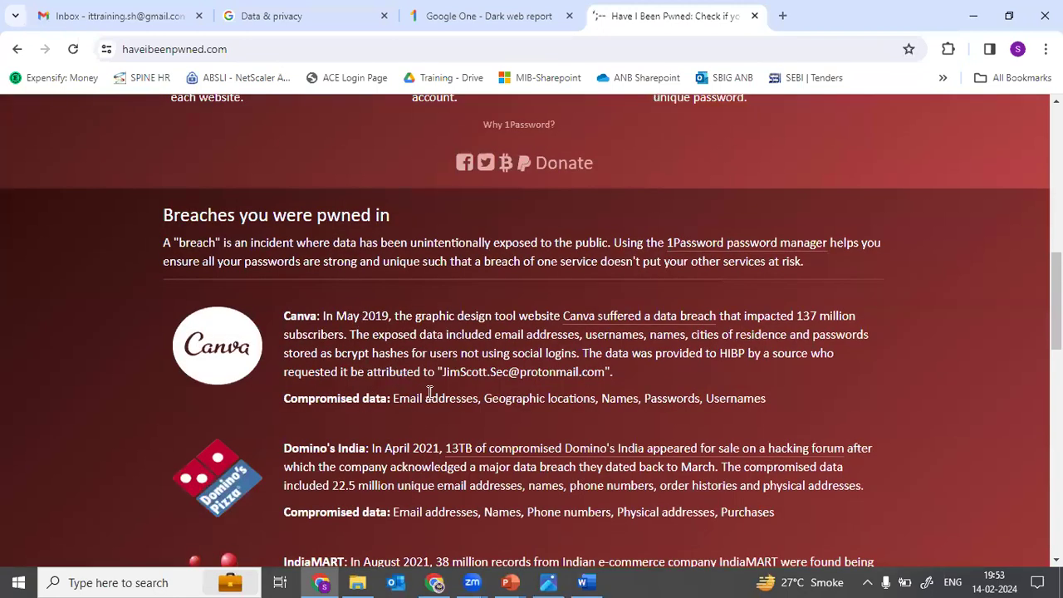
{"action": "scroll", "coordinate": [371, 404], "scroll_direction": "up", "scroll_amount": 4, "text": "ctrl"}
{"action": "left_click_drag", "start_coordinate": [368, 403], "coordinate": [943, 401]}
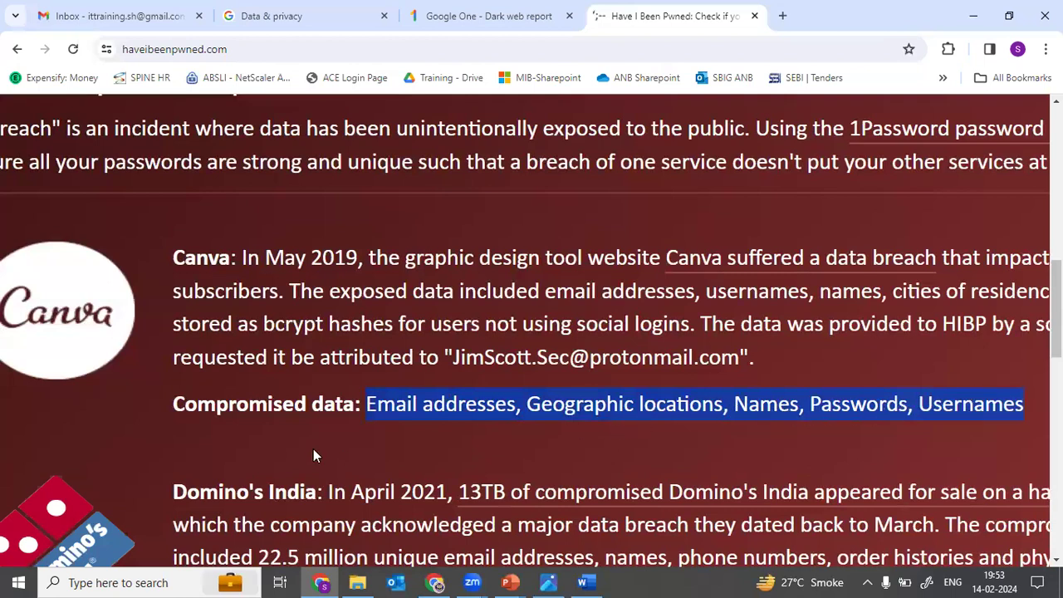
Step: Return to the top of the results and highlight the 'have i been pwned?' title, zooming in briefly
{"action": "key", "text": "ctrl+minus"}
{"action": "key", "text": "ctrl+minus"}
{"action": "key", "text": "ctrl+minus"}
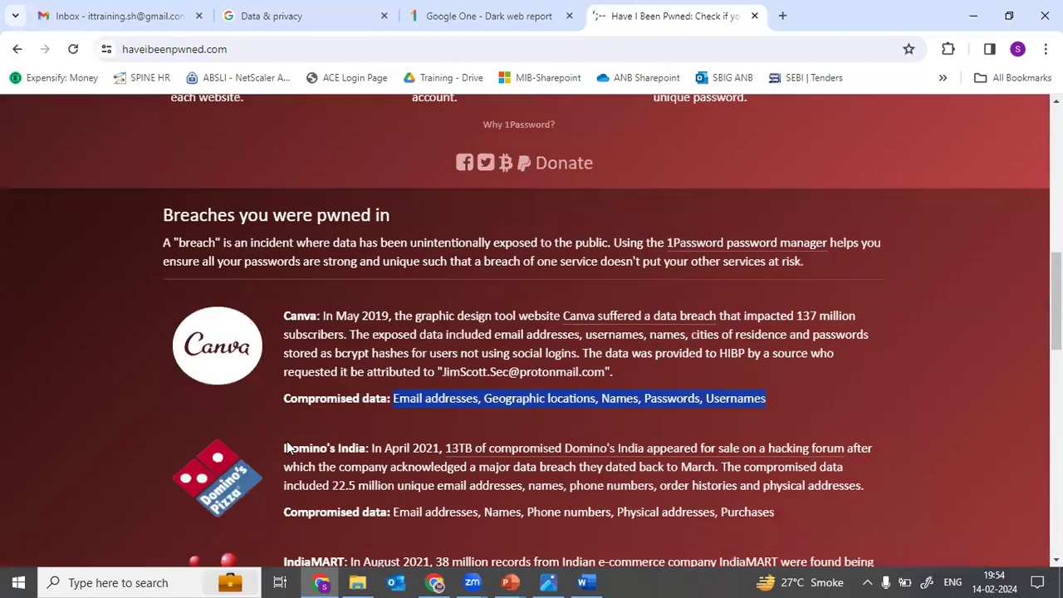
{"action": "key", "text": "Home"}
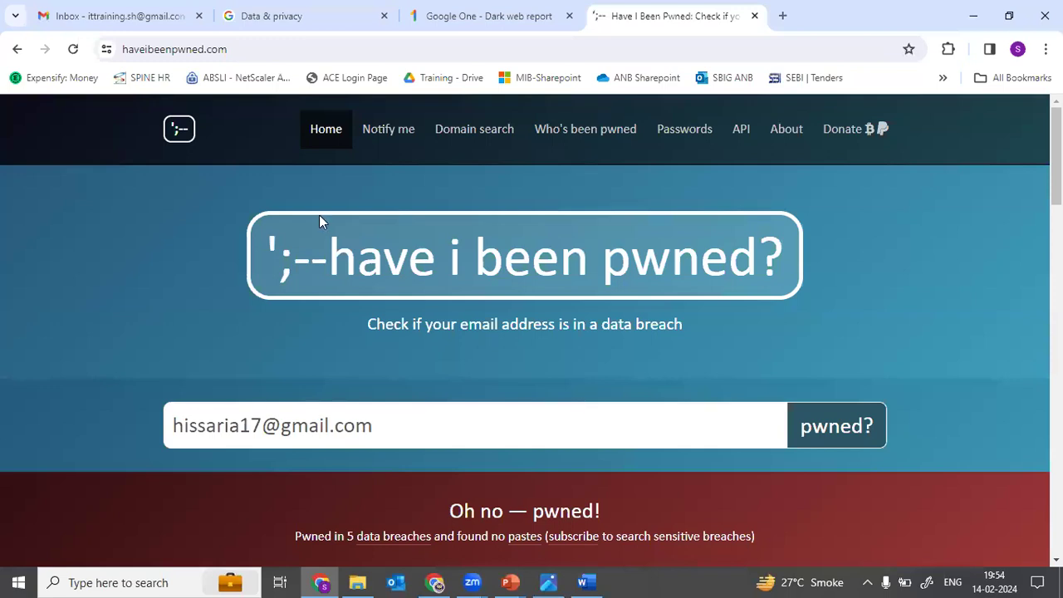
{"action": "left_click_drag", "start_coordinate": [335, 245], "coordinate": [774, 279]}
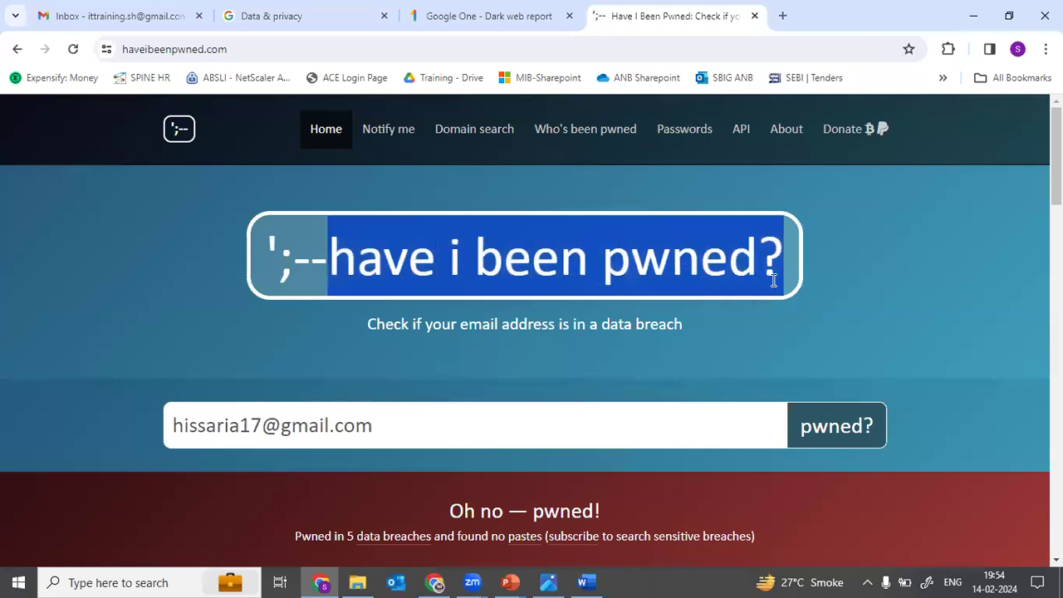
{"action": "key", "text": "ctrl+plus"}
{"action": "key", "text": "ctrl+plus"}
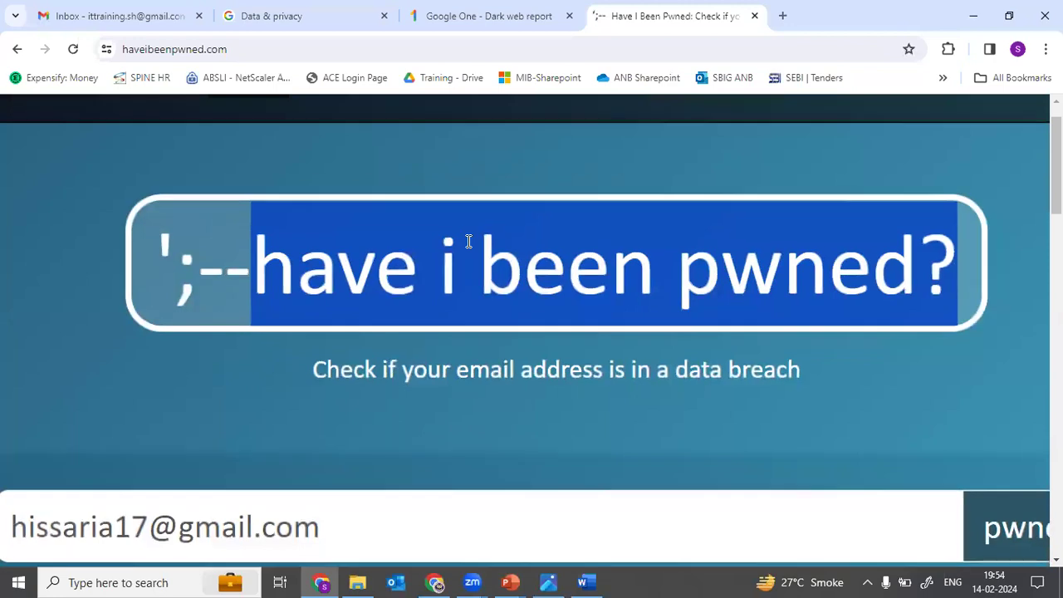
{"action": "key", "text": "ctrl+0"}
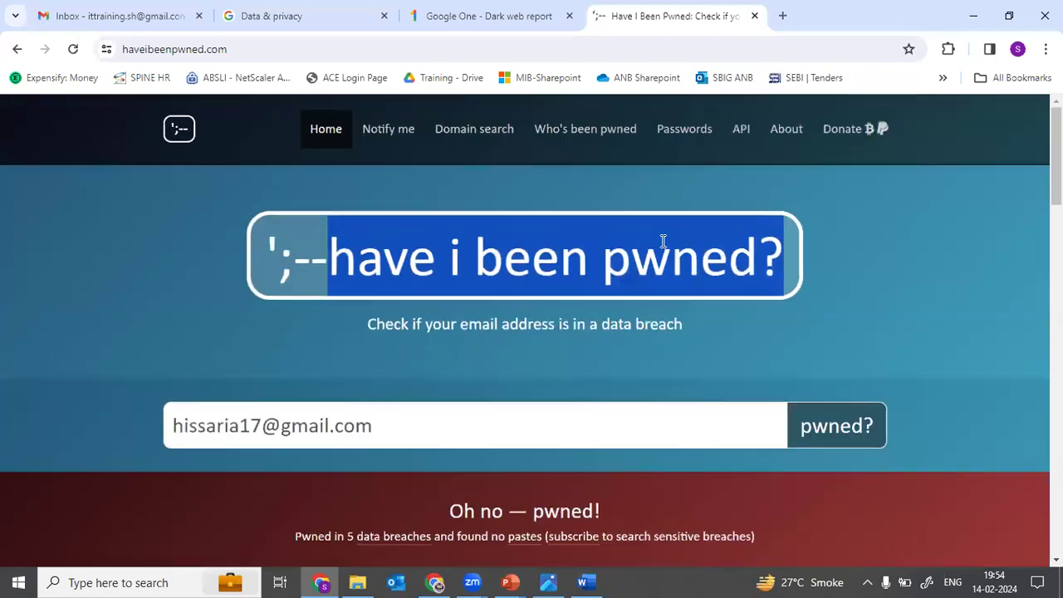
Step: Switch back to the full-screen slide show and advance to the next slide
{"action": "key", "text": "alt+Tab"}
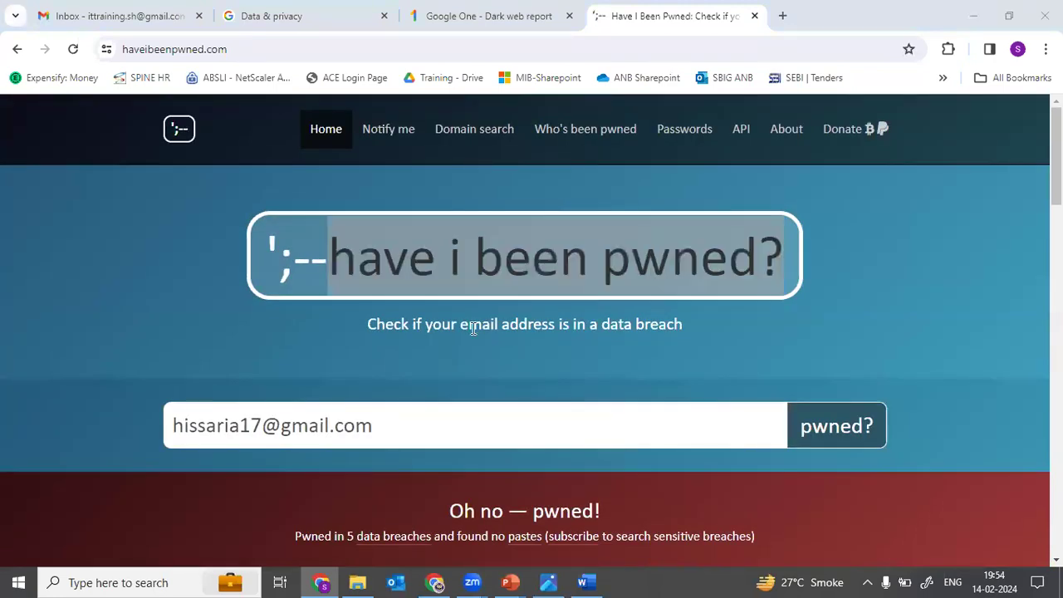
{"action": "key", "text": "alt+Tab"}
{"action": "key", "text": "alt+shift+Tab"}
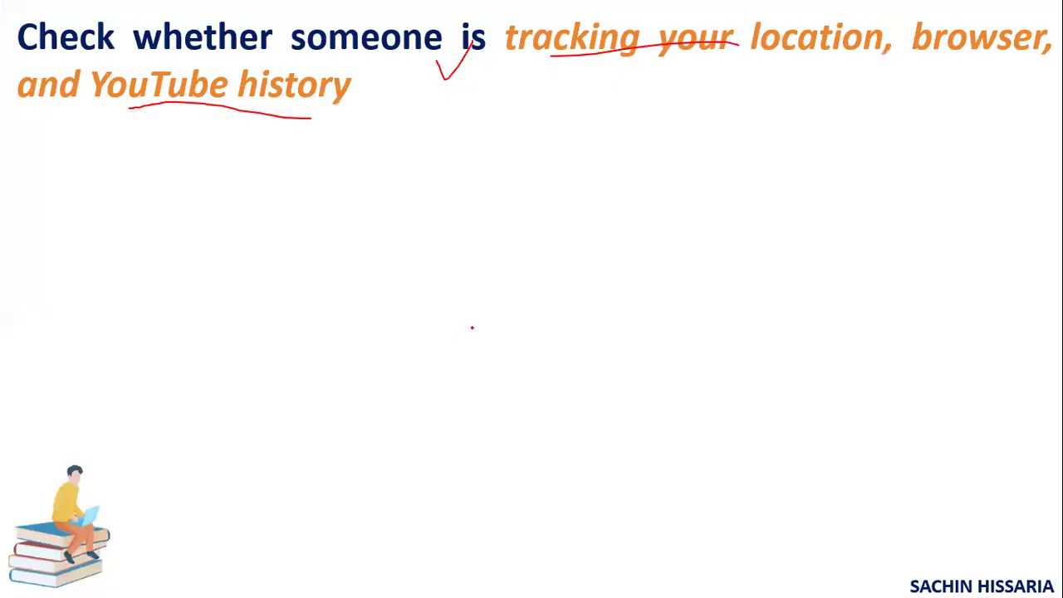
{"action": "key", "text": "Right"}
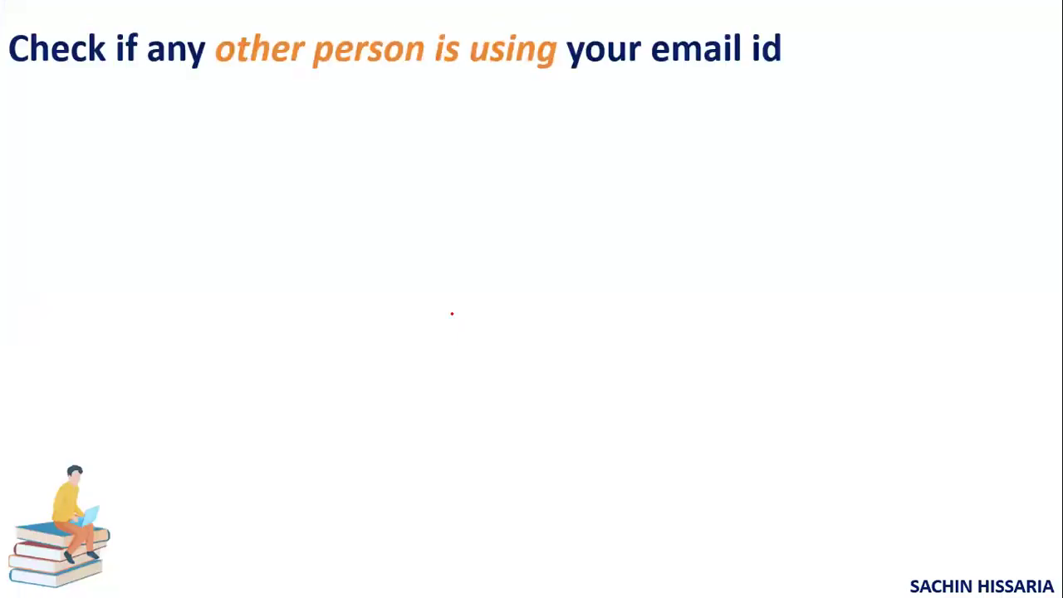
Step: Underline 'other person is using' and tick the slide title in red ink, then return to Chrome
{"action": "mouse_move", "coordinate": [208, 75]}
{"action": "left_mouse_down"}
{"action": "mouse_move", "coordinate": [493, 88]}
{"action": "mouse_move", "coordinate": [577, 80]}
{"action": "mouse_move", "coordinate": [565, 39]}
{"action": "mouse_move", "coordinate": [664, 23]}
{"action": "mouse_move", "coordinate": [783, 42]}
{"action": "mouse_move", "coordinate": [606, 80]}
{"action": "mouse_move", "coordinate": [570, 71]}
{"action": "left_mouse_up"}
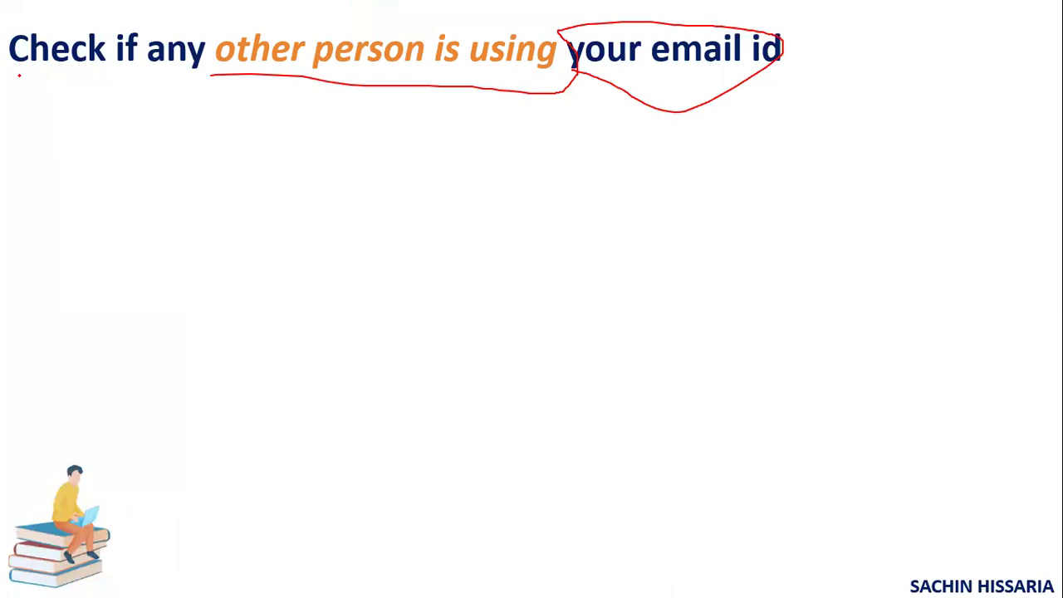
{"action": "left_click_drag", "start_coordinate": [2, 79], "coordinate": [69, 31]}
{"action": "key", "text": "alt+Tab"}
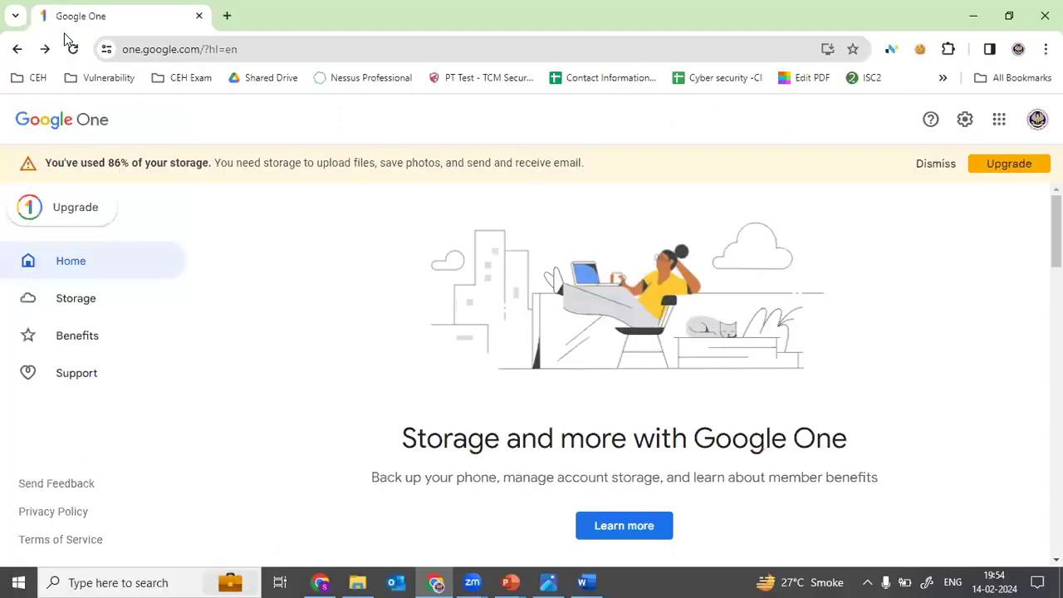
Step: Go from the Gmail inbox to Manage your Google Account and open the Security settings
{"action": "key", "text": "alt+Tab"}
{"action": "key", "text": "alt+Tab"}
{"action": "key", "text": "alt+Tab"}
{"action": "key", "text": "Down"}
{"action": "key", "text": "Left"}
{"action": "key", "text": "Up"}
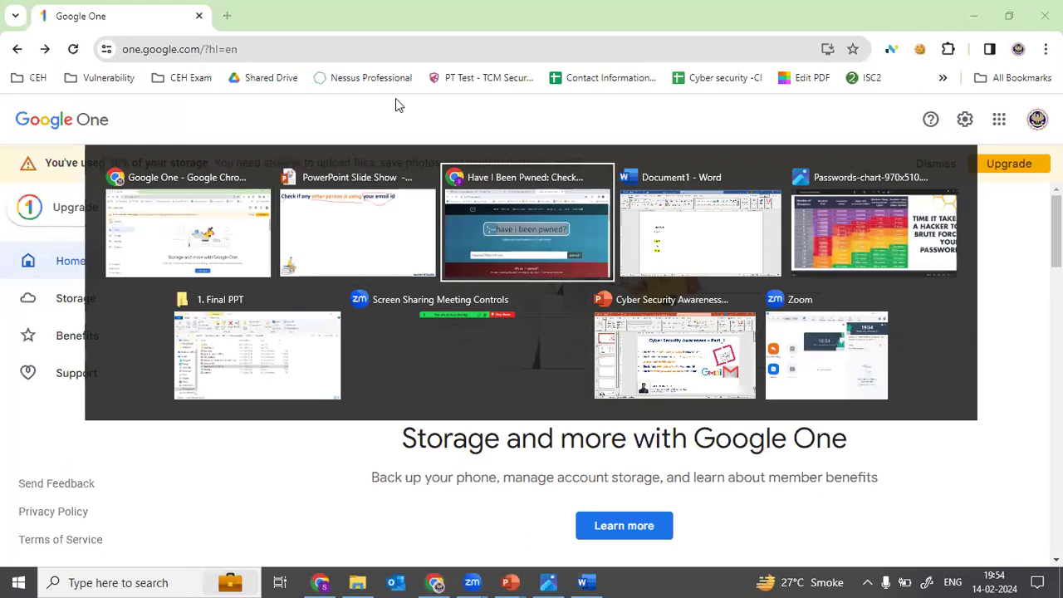
{"action": "key", "text": "Return"}
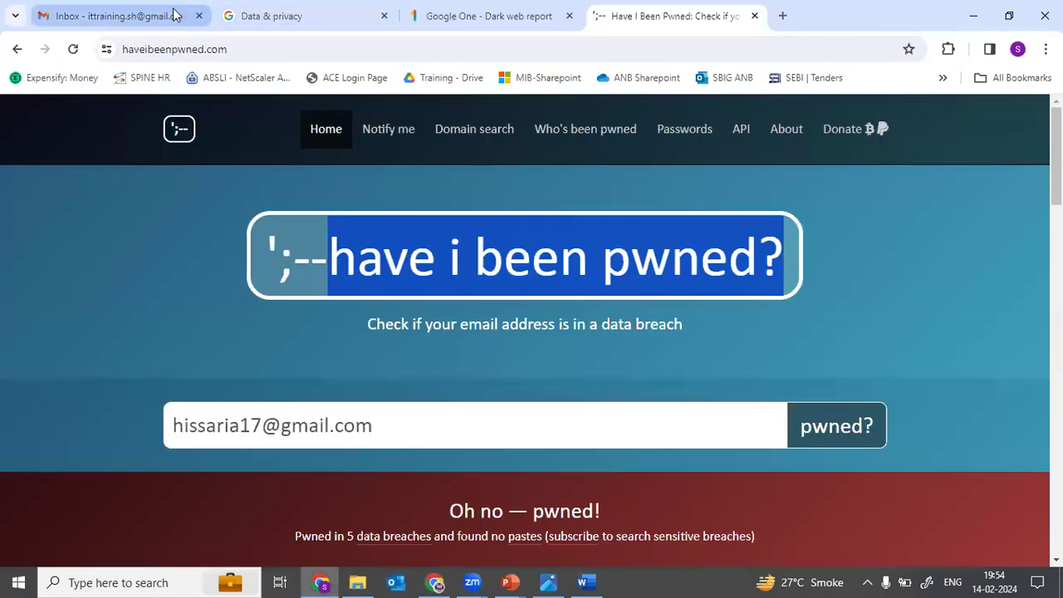
{"action": "left_click", "coordinate": [169, 13]}
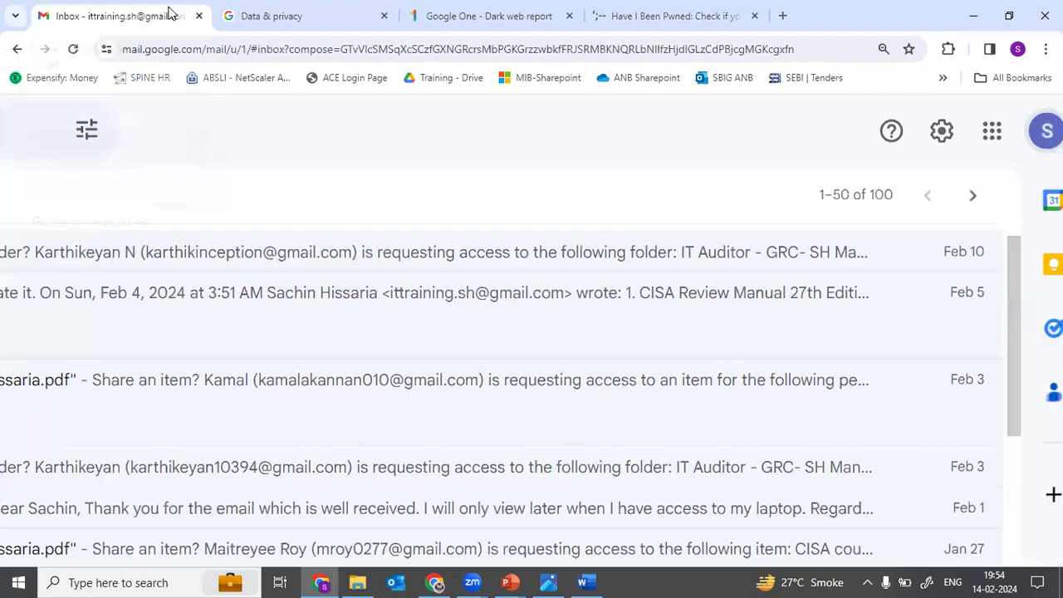
{"action": "left_click", "coordinate": [1046, 131]}
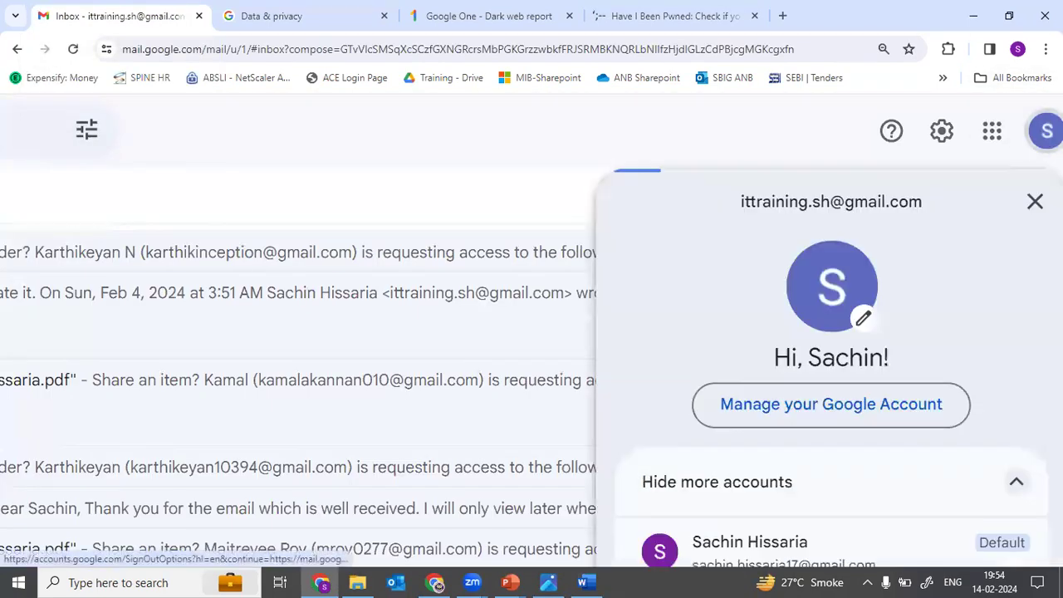
{"action": "left_click", "coordinate": [868, 408]}
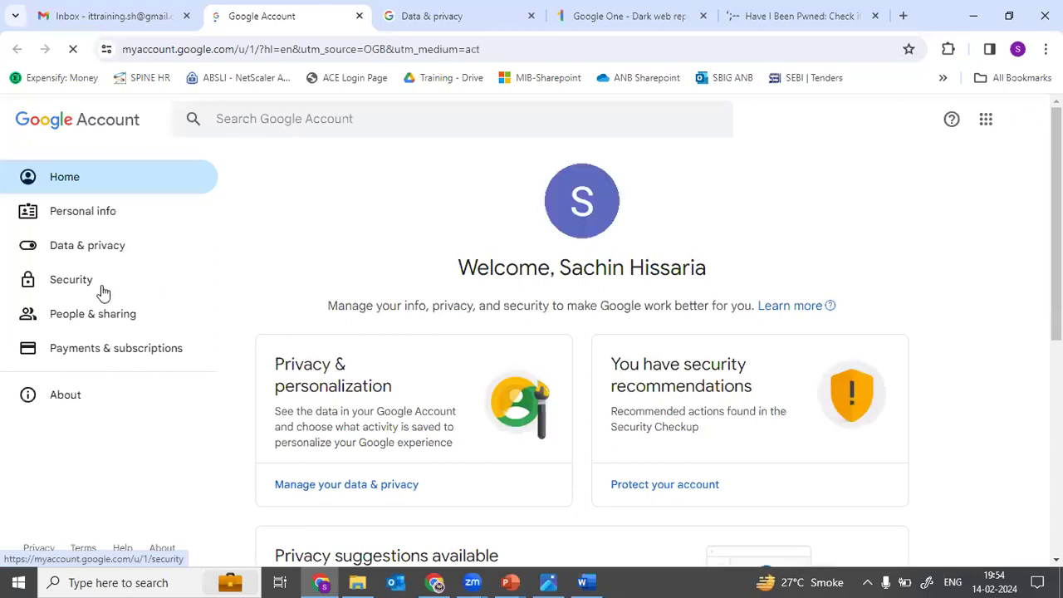
{"action": "left_click", "coordinate": [97, 287]}
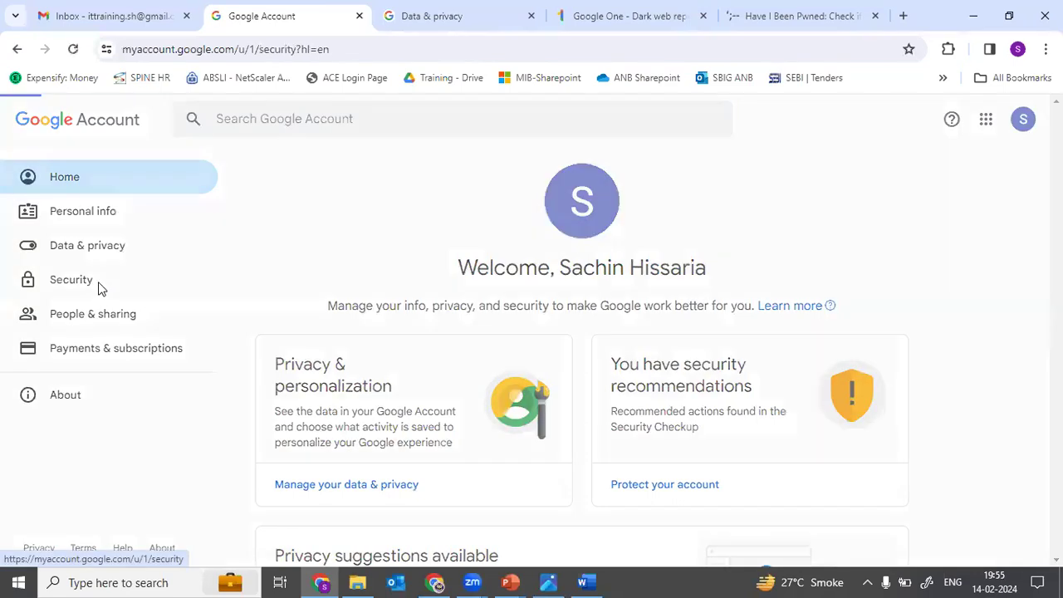
{"action": "scroll", "coordinate": [518, 365], "scroll_direction": "down", "scroll_amount": 8}
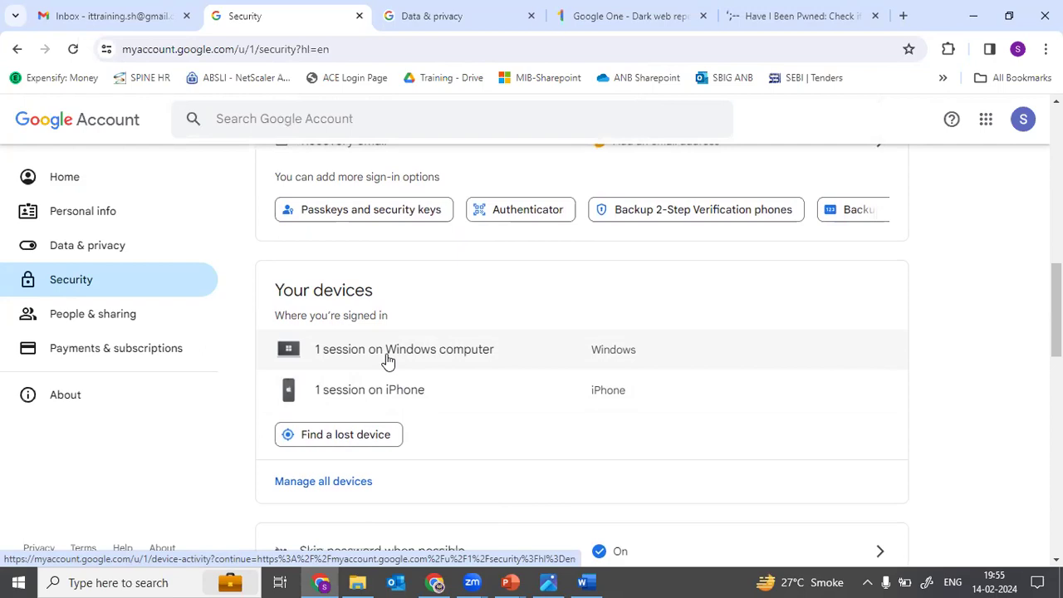
Step: Inspect the signed-in Windows computer and iPhone details, then switch back to the slide show
{"action": "left_click", "coordinate": [441, 356]}
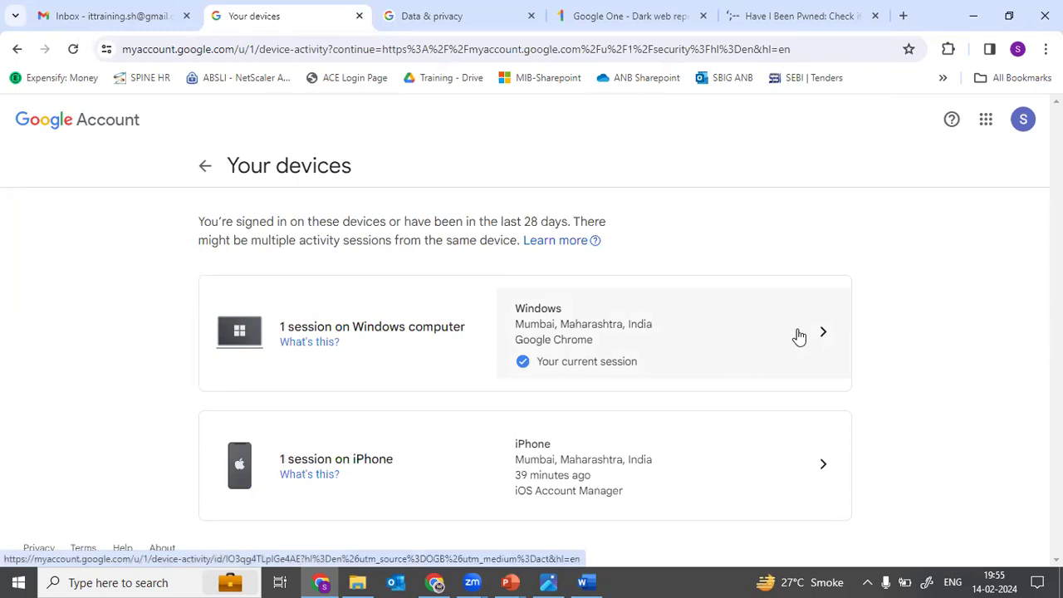
{"action": "left_click", "coordinate": [207, 168]}
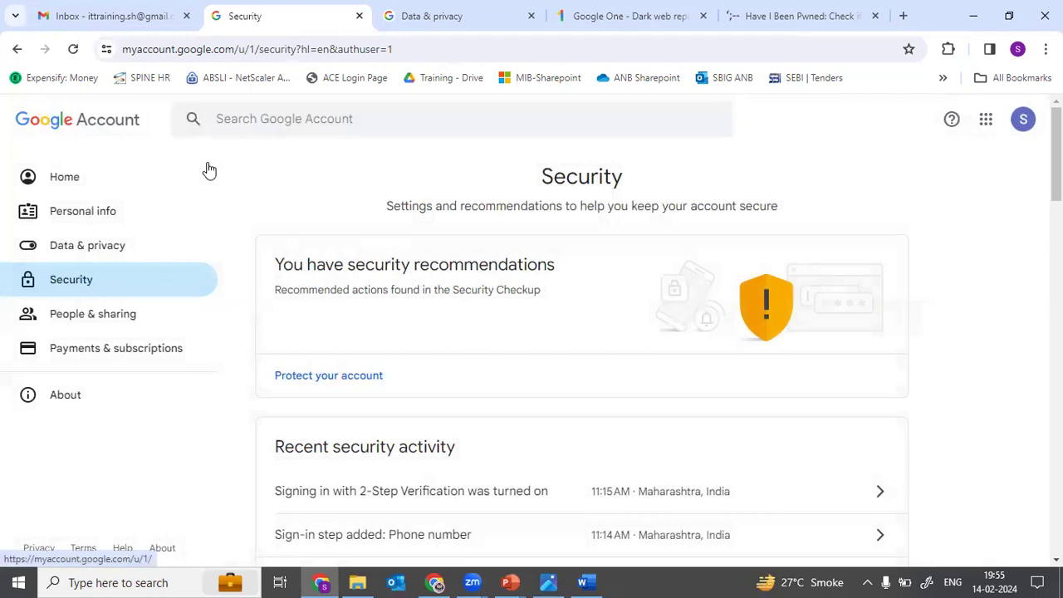
{"action": "scroll", "coordinate": [490, 465], "scroll_direction": "down", "scroll_amount": 10}
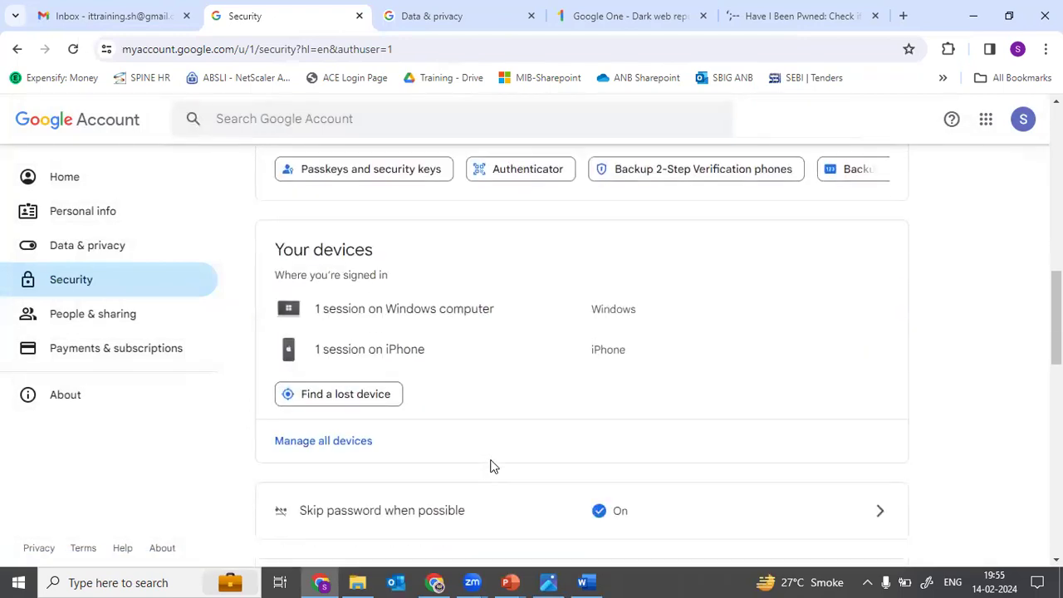
{"action": "scroll", "coordinate": [490, 465], "scroll_direction": "down", "scroll_amount": 1}
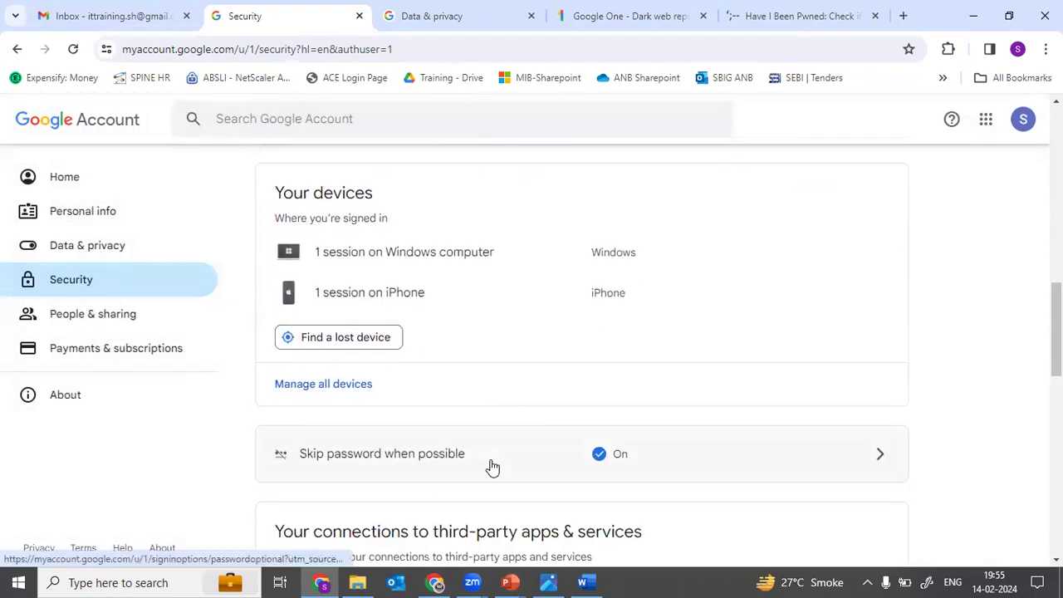
{"action": "scroll", "coordinate": [491, 466], "scroll_direction": "up", "scroll_amount": 2}
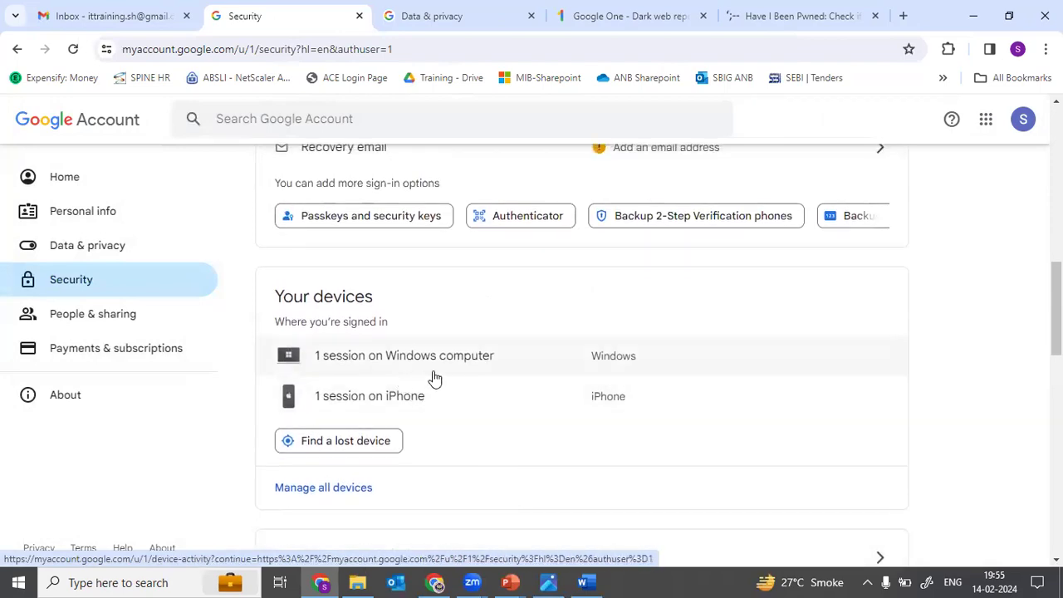
{"action": "key", "text": "alt+Tab"}
{"action": "key", "text": "alt+Tab"}
{"action": "key", "text": "Tab"}
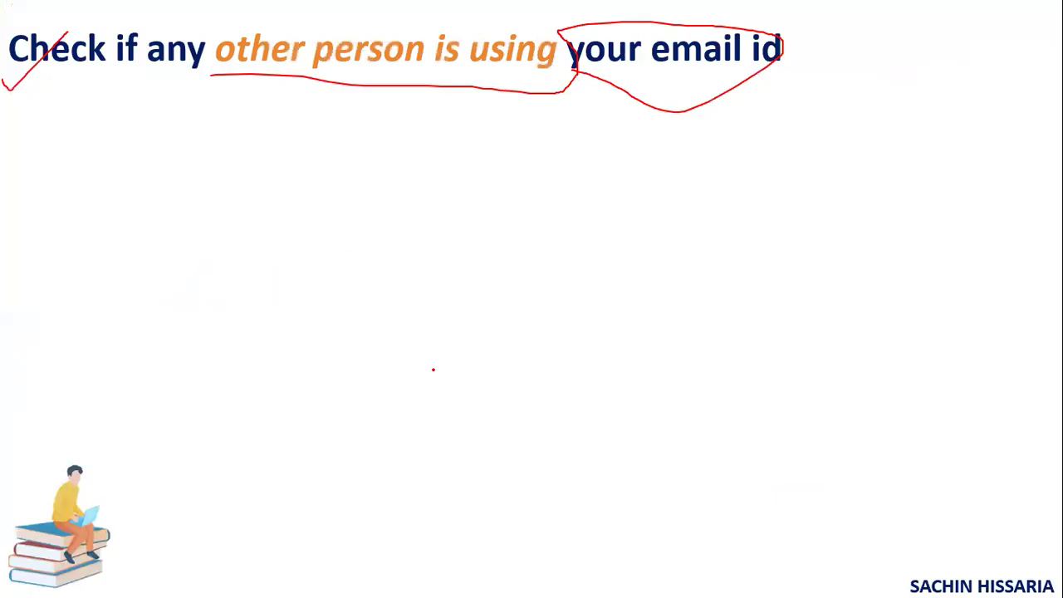
Step: Advance a slide, circle 'critical passwords are saved' in red ink, and return to Chrome's Security page
{"action": "key", "text": "Right"}
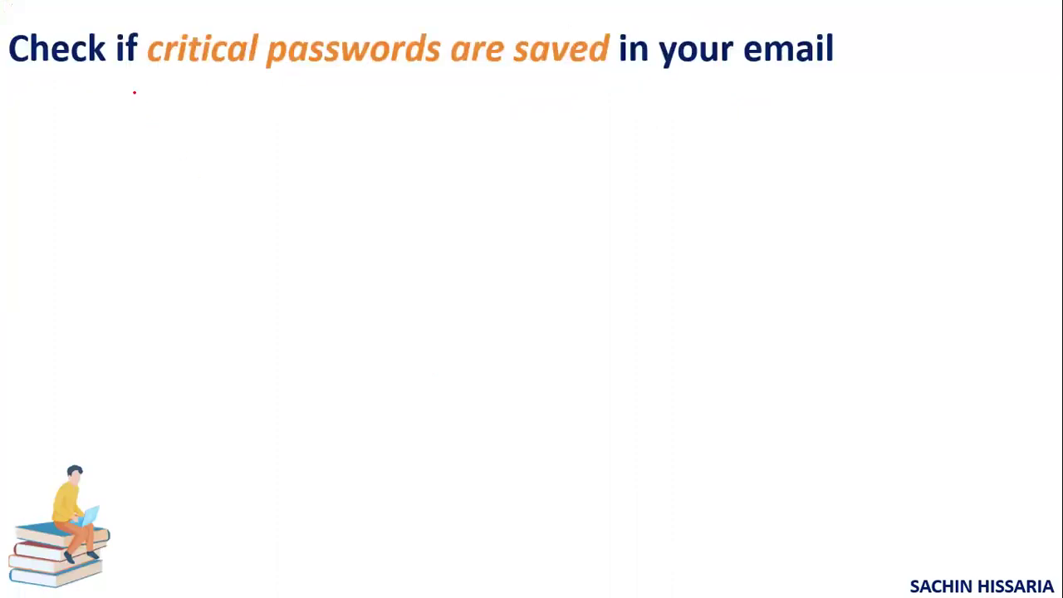
{"action": "mouse_move", "coordinate": [131, 72]}
{"action": "left_mouse_down"}
{"action": "mouse_move", "coordinate": [529, 124]}
{"action": "mouse_move", "coordinate": [609, 57]}
{"action": "mouse_move", "coordinate": [569, 2]}
{"action": "mouse_move", "coordinate": [469, 2]}
{"action": "mouse_move", "coordinate": [412, 17]}
{"action": "mouse_move", "coordinate": [349, 69]}
{"action": "left_mouse_up"}
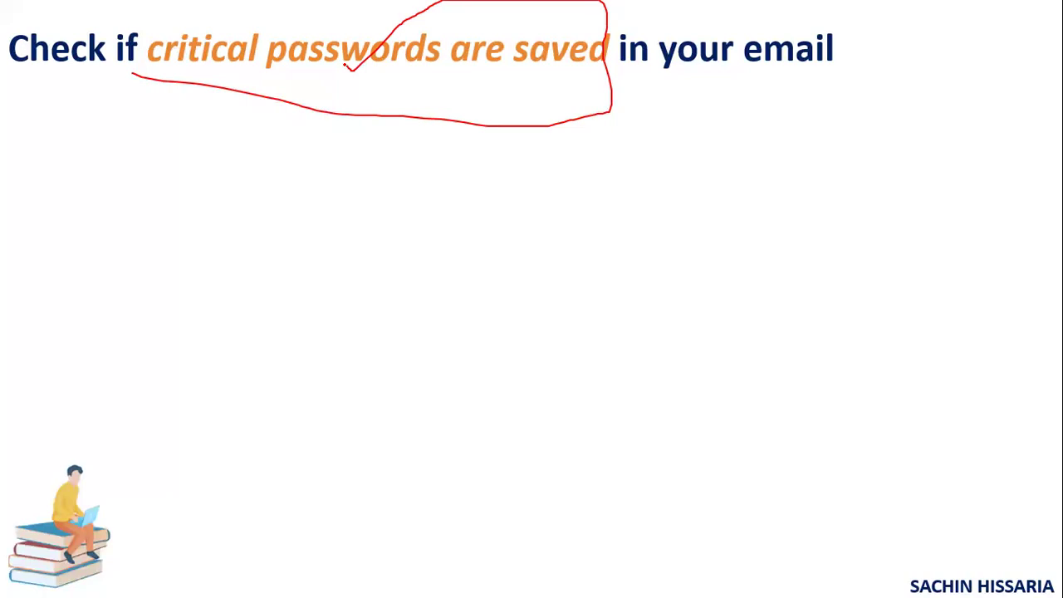
{"action": "key", "text": "alt+Tab"}
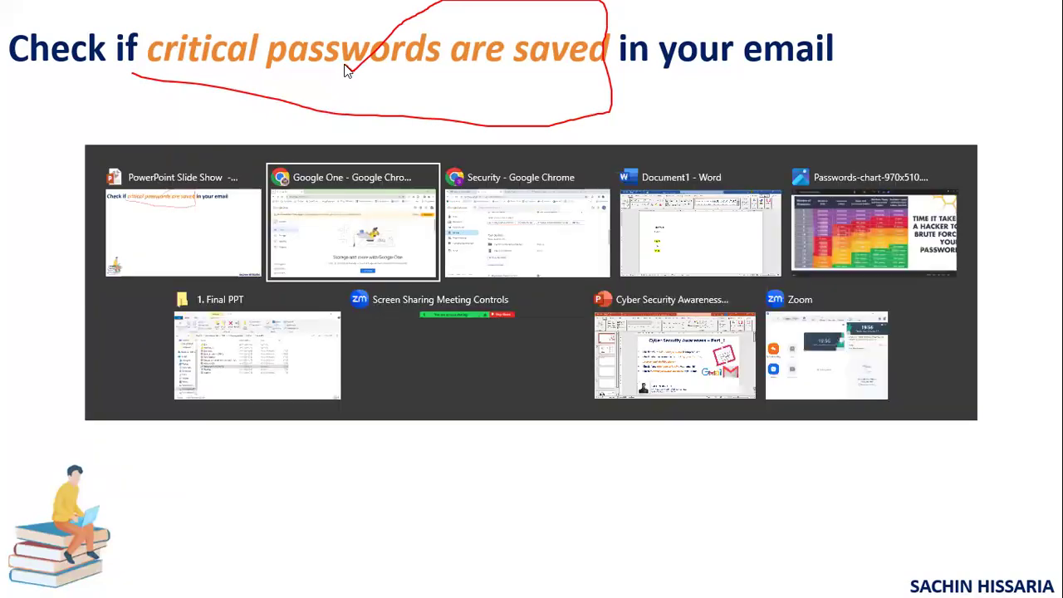
{"action": "key", "text": "alt+Tab"}
{"action": "left_click", "coordinate": [456, 212]}
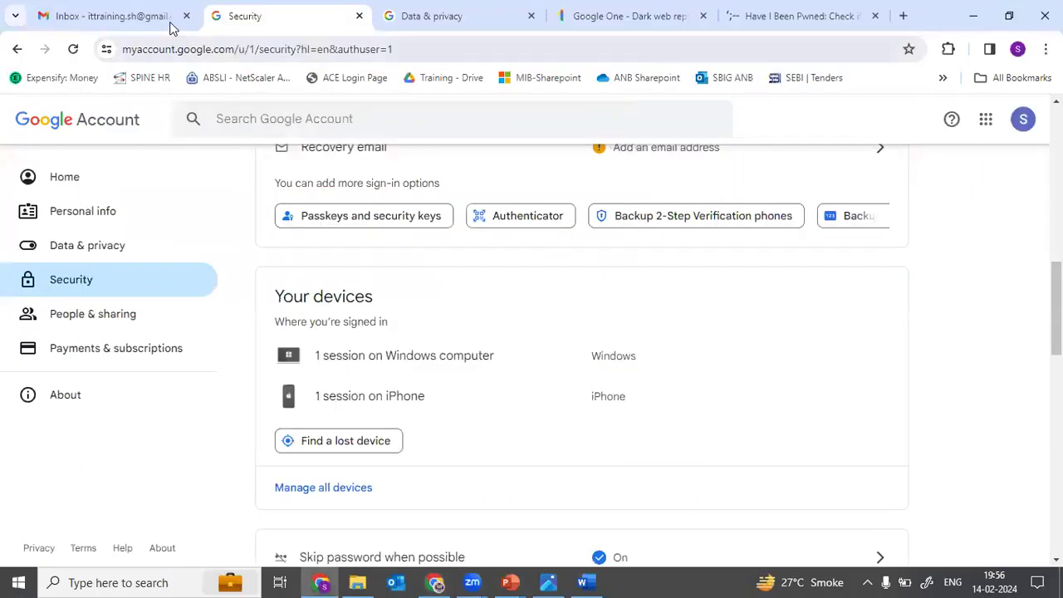
Step: Open Password Manager to confirm it holds no saved passwords, then go back to Security
{"action": "left_click", "coordinate": [108, 292]}
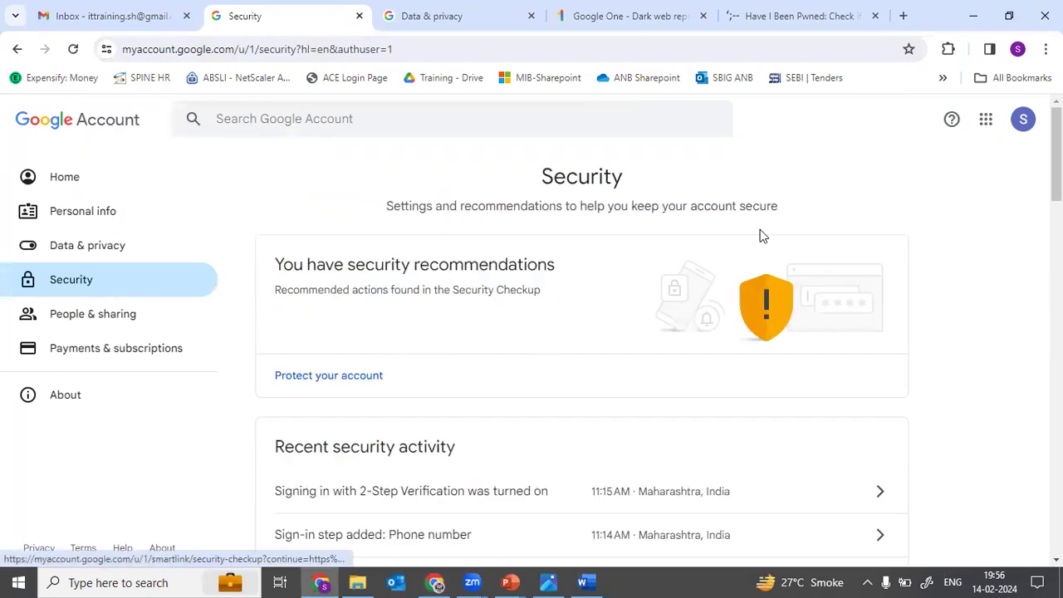
{"action": "scroll", "coordinate": [664, 399], "scroll_direction": "down", "scroll_amount": 20}
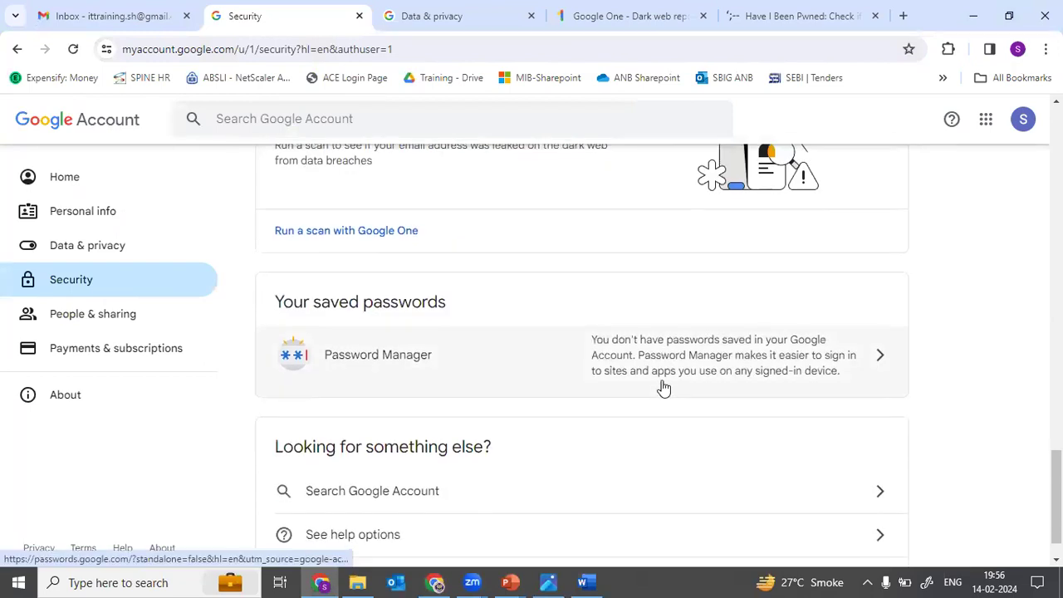
{"action": "left_click", "coordinate": [659, 378]}
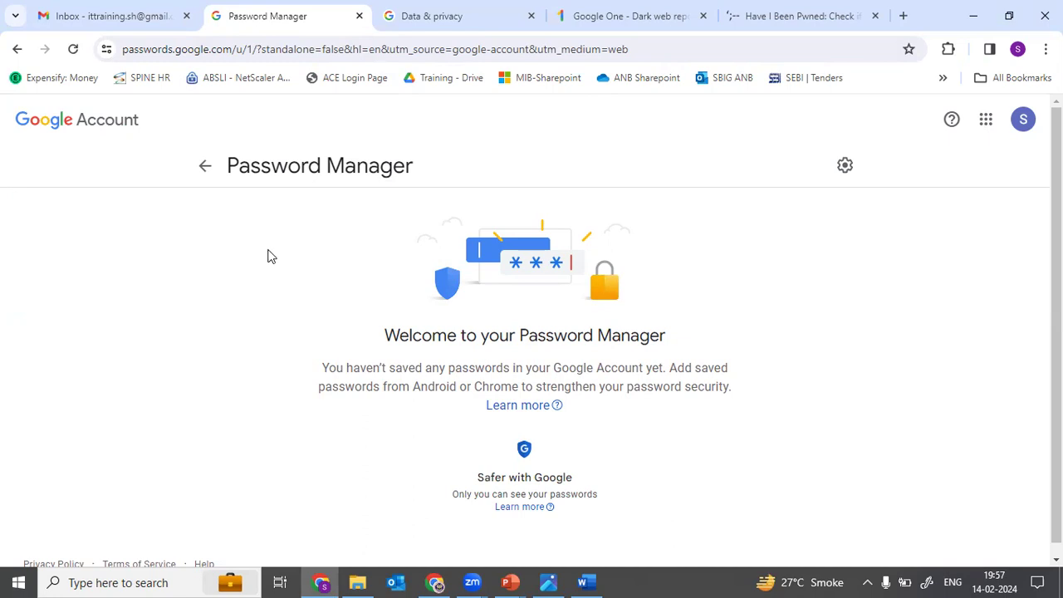
{"action": "left_click", "coordinate": [208, 175]}
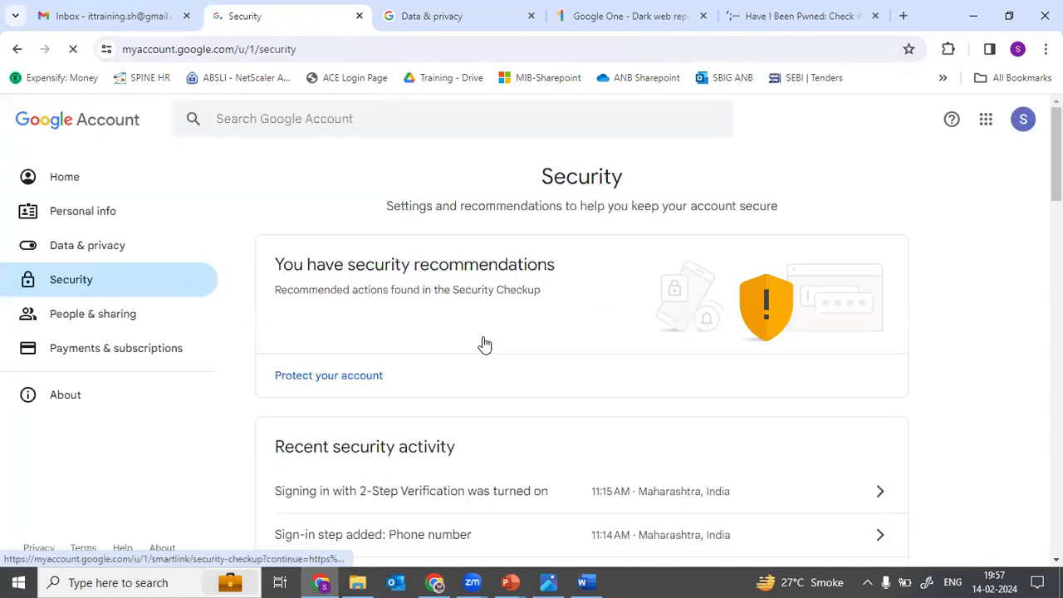
Step: Scroll to the third-party connections, Grammarly and Wordtune, then switch to the slides
{"action": "scroll", "coordinate": [485, 343], "scroll_direction": "down", "scroll_amount": 7}
{"action": "scroll", "coordinate": [484, 343], "scroll_direction": "down", "scroll_amount": 6}
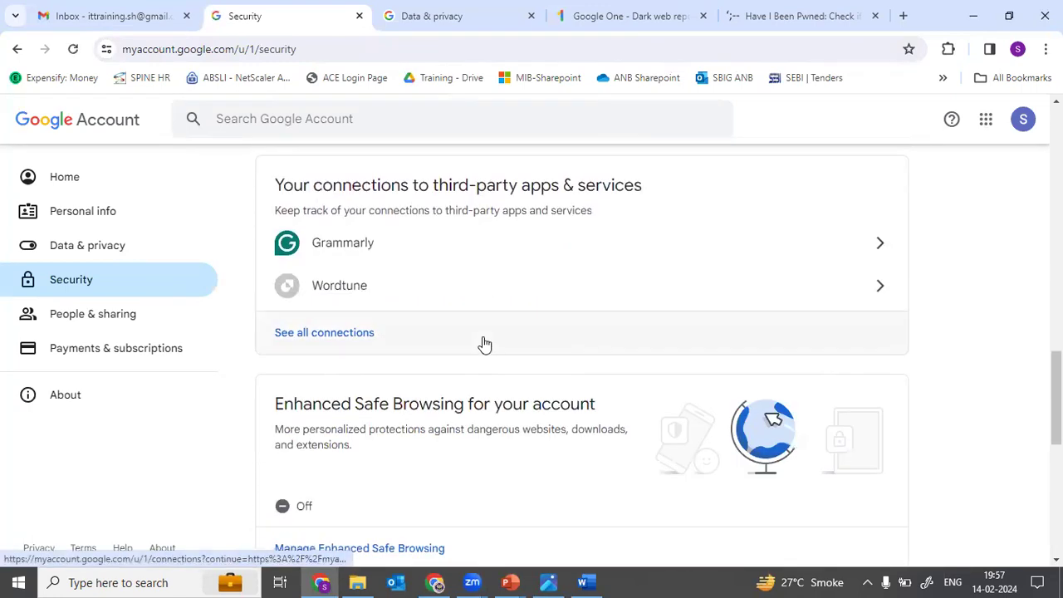
{"action": "scroll", "coordinate": [484, 343], "scroll_direction": "down", "scroll_amount": 1}
{"action": "key", "text": "alt+Tab"}
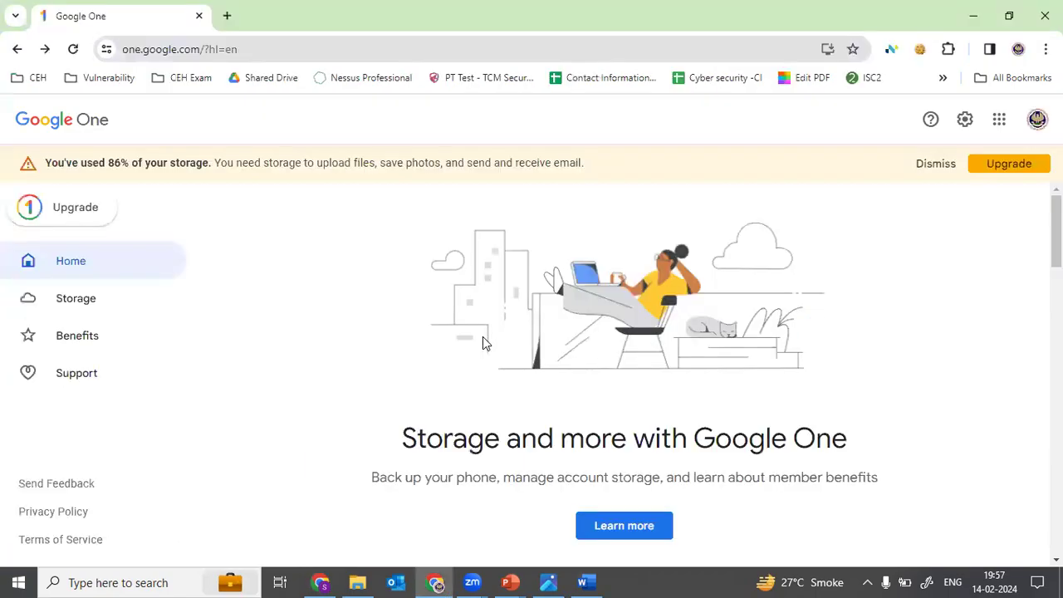